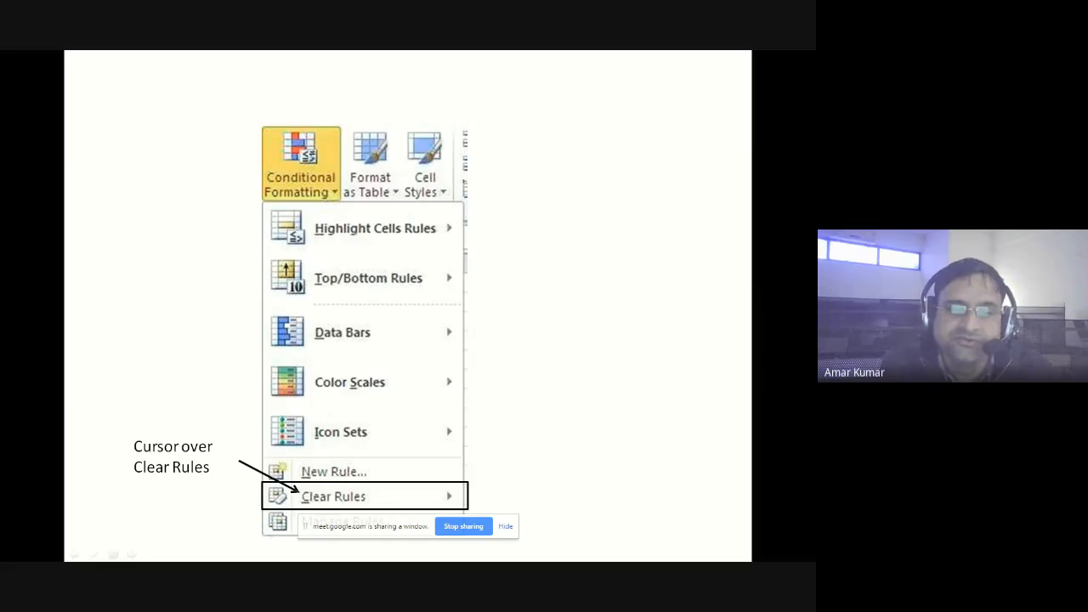
pyautogui.click(338, 508)
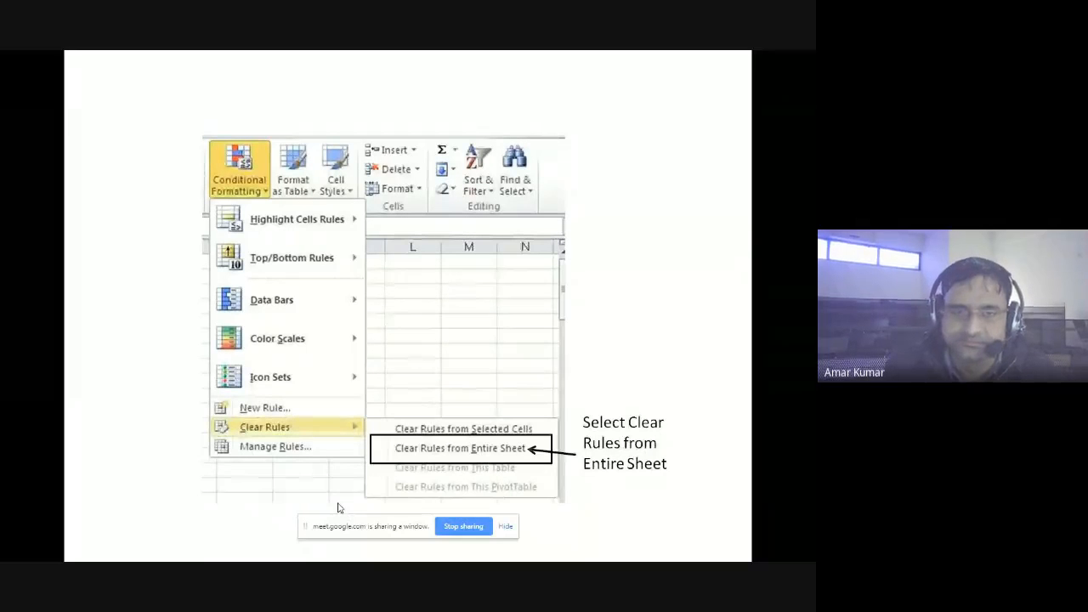
pyautogui.press('Right')
pyautogui.press('Right')
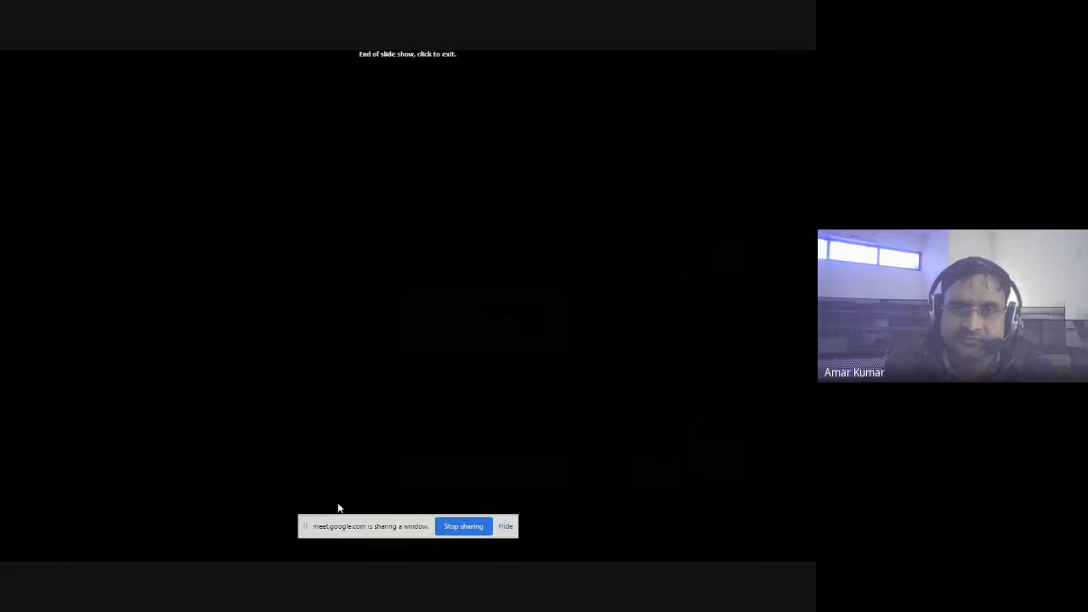
pyautogui.press('Left')
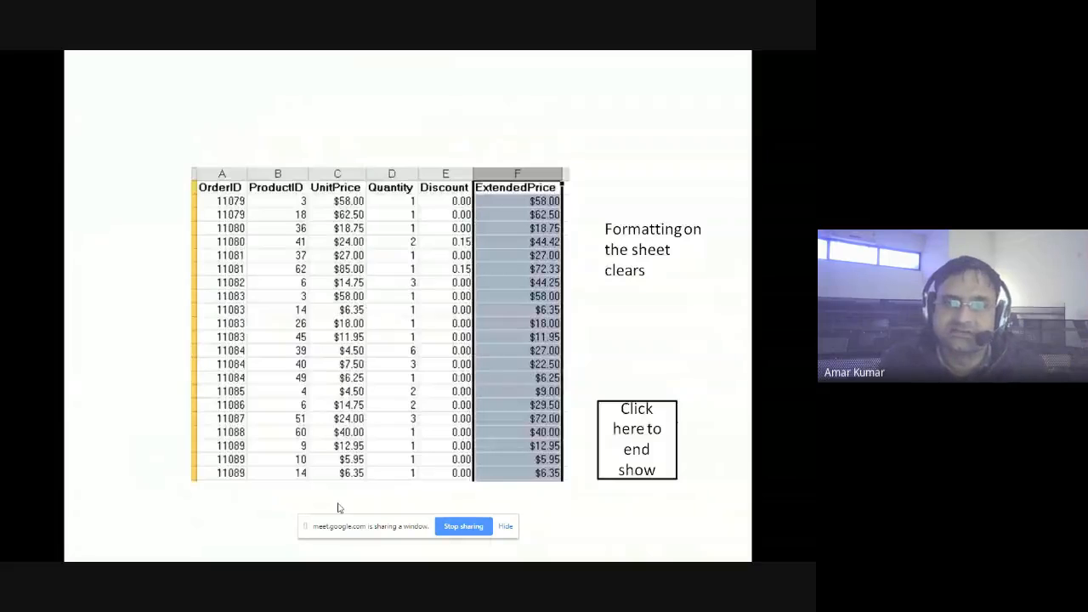
pyautogui.press('Left')
pyautogui.press('Left')
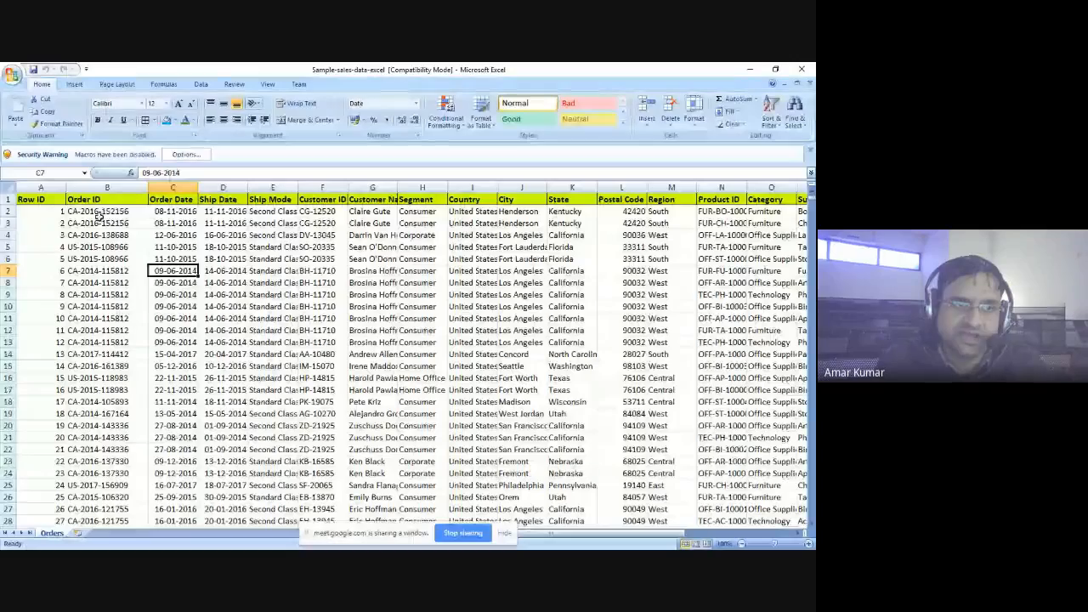
pyautogui.click(107, 212)
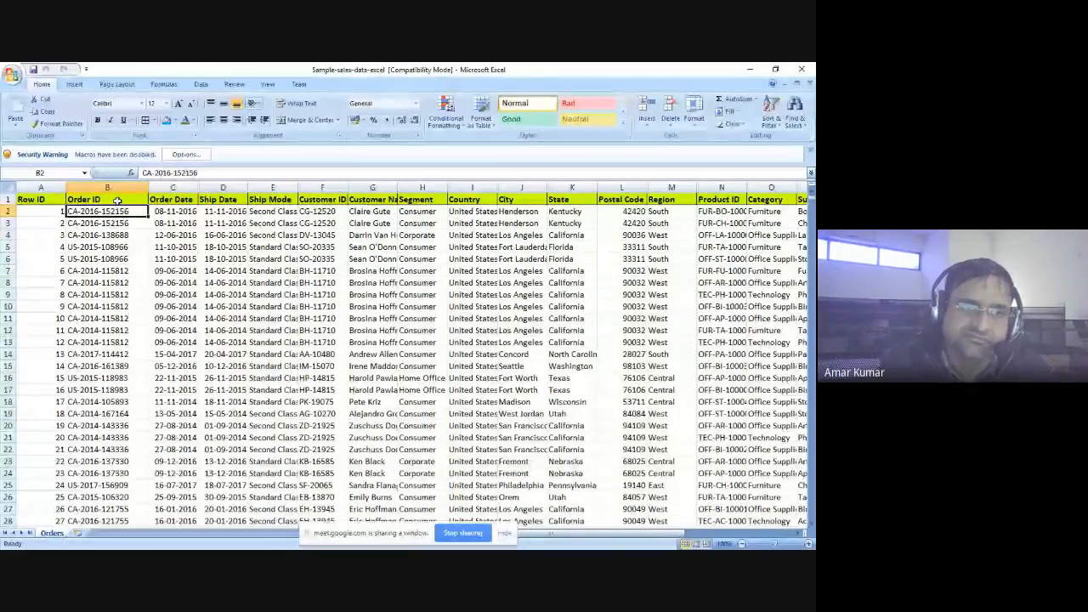
pyautogui.click(117, 200)
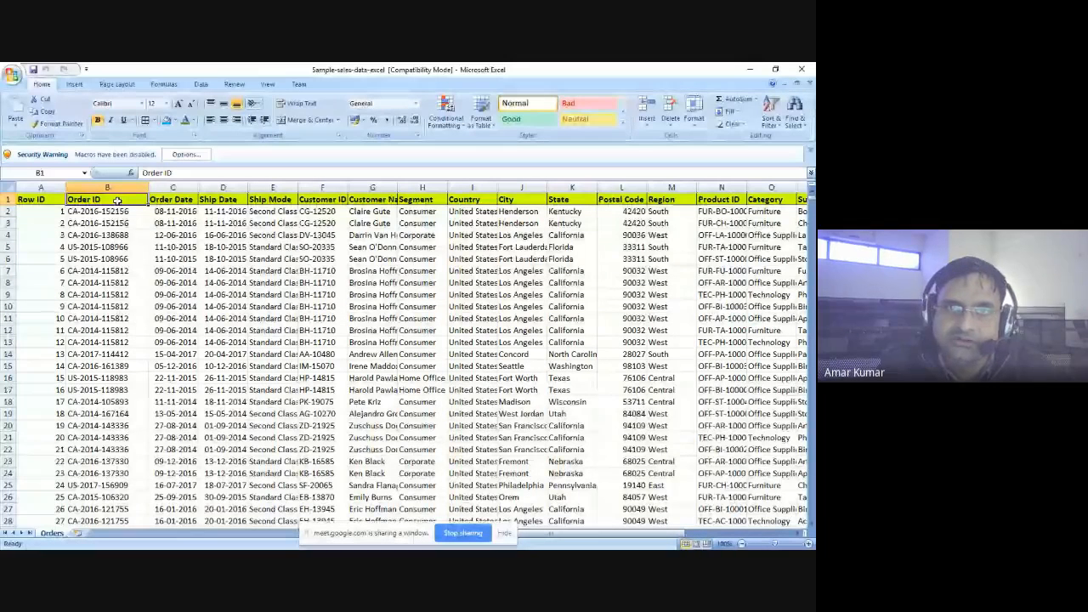
pyautogui.click(458, 126)
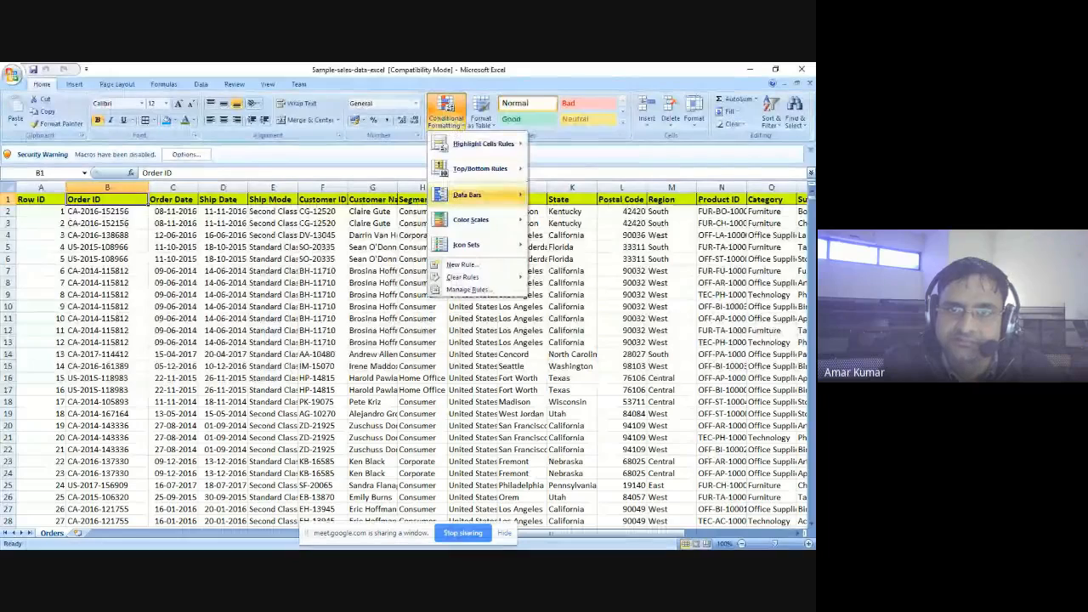
pyautogui.moveTo(441, 144)
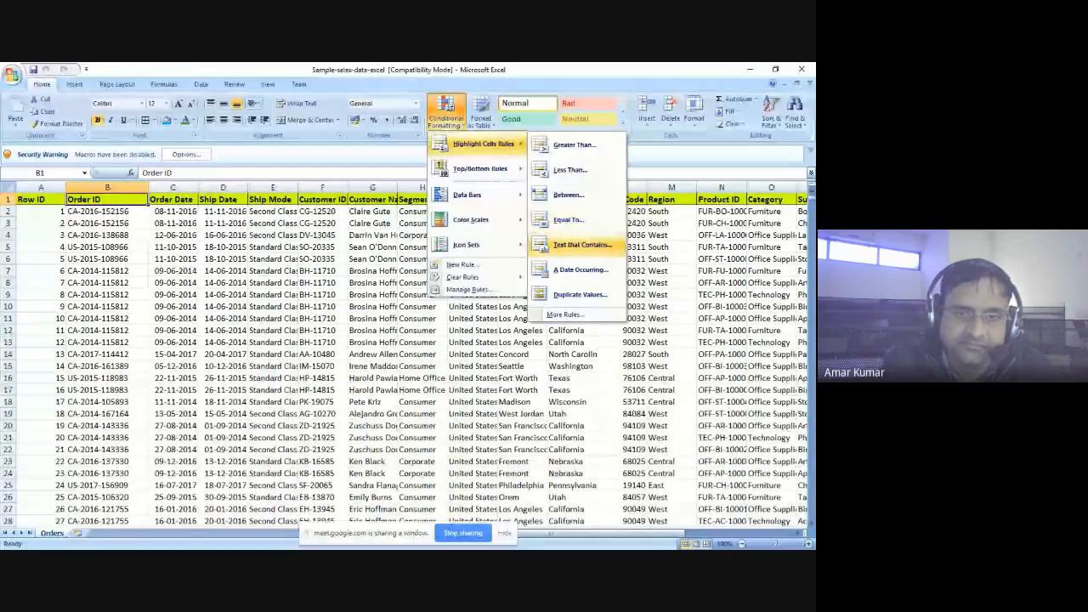
pyautogui.click(127, 213)
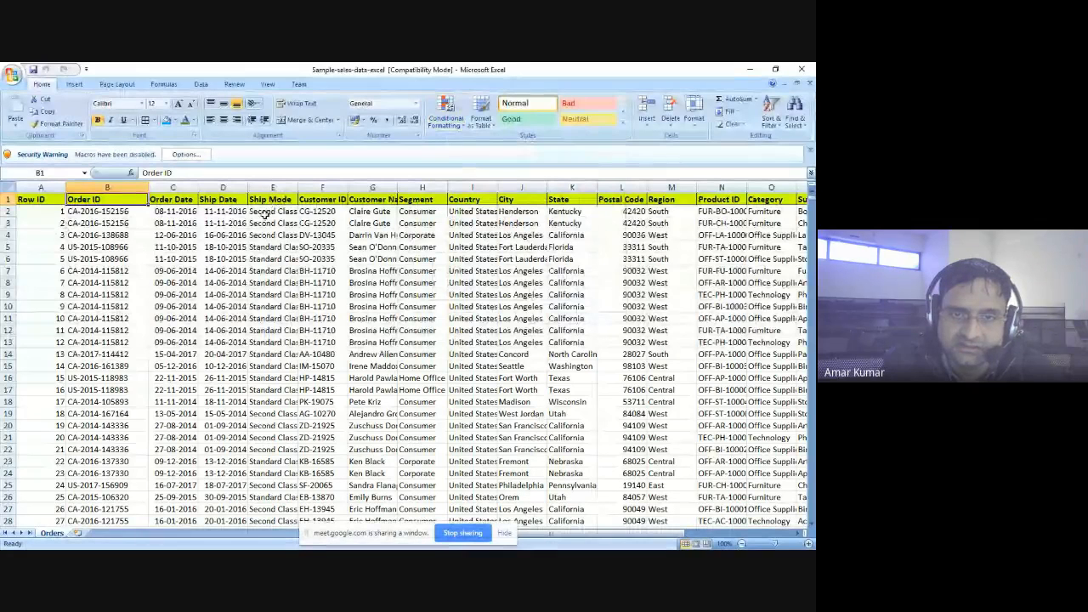
# - Widen the Customer Name column to fit its longest entry
pyautogui.click(361, 198)
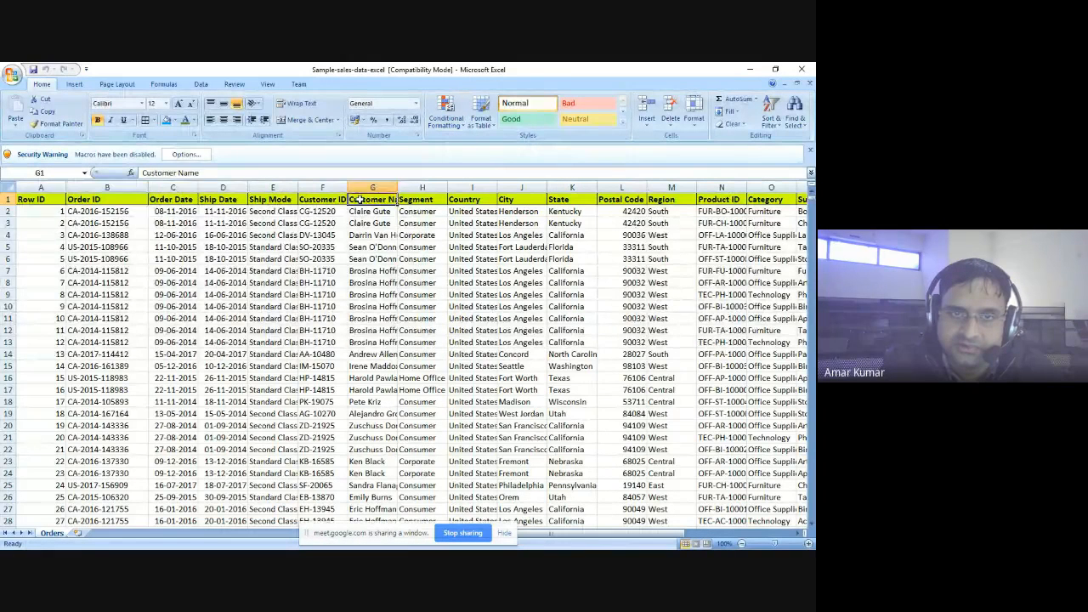
pyautogui.doubleClick(397, 187)
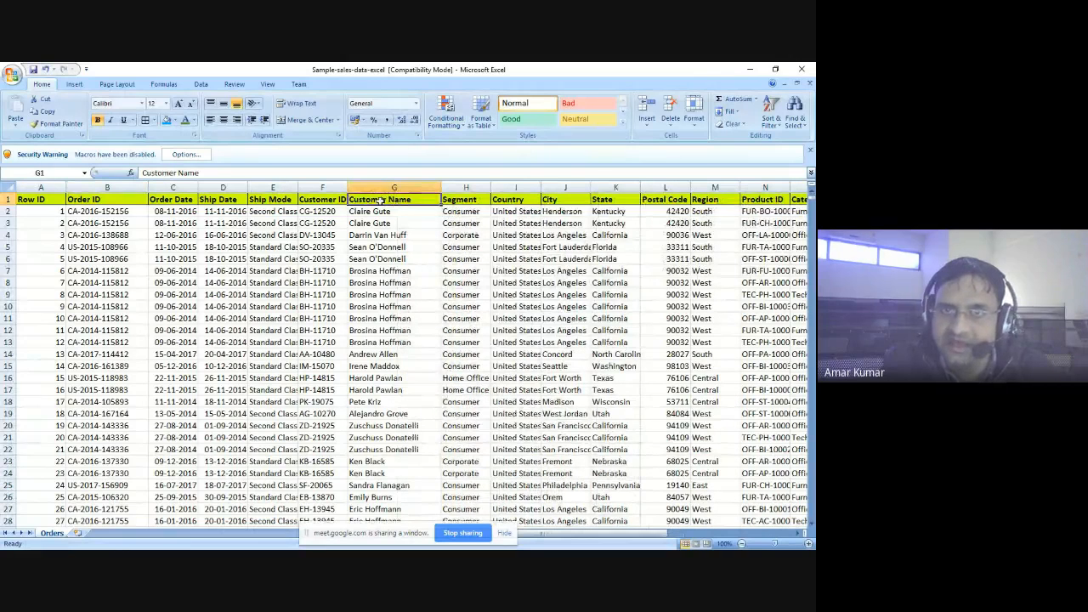
pyautogui.click(445, 112)
pyautogui.moveTo(484, 143)
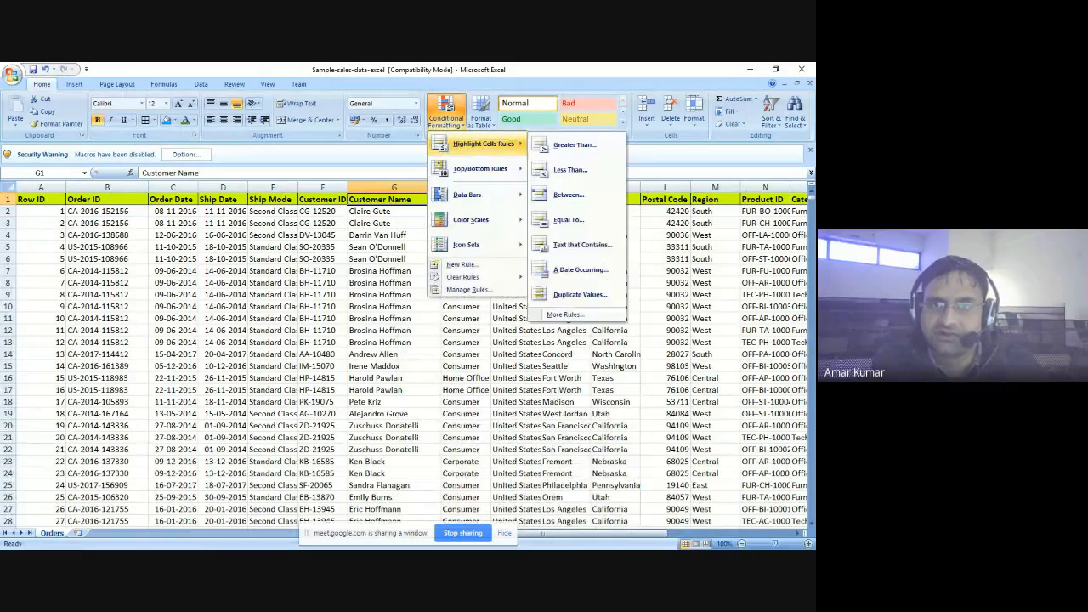
pyautogui.click(582, 245)
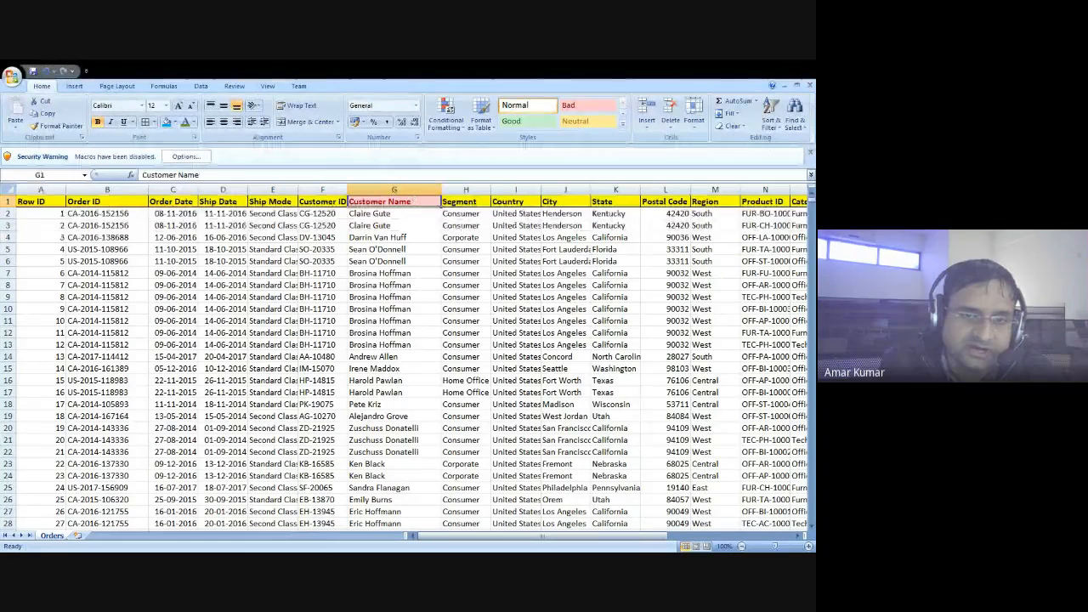
pyautogui.click(388, 315)
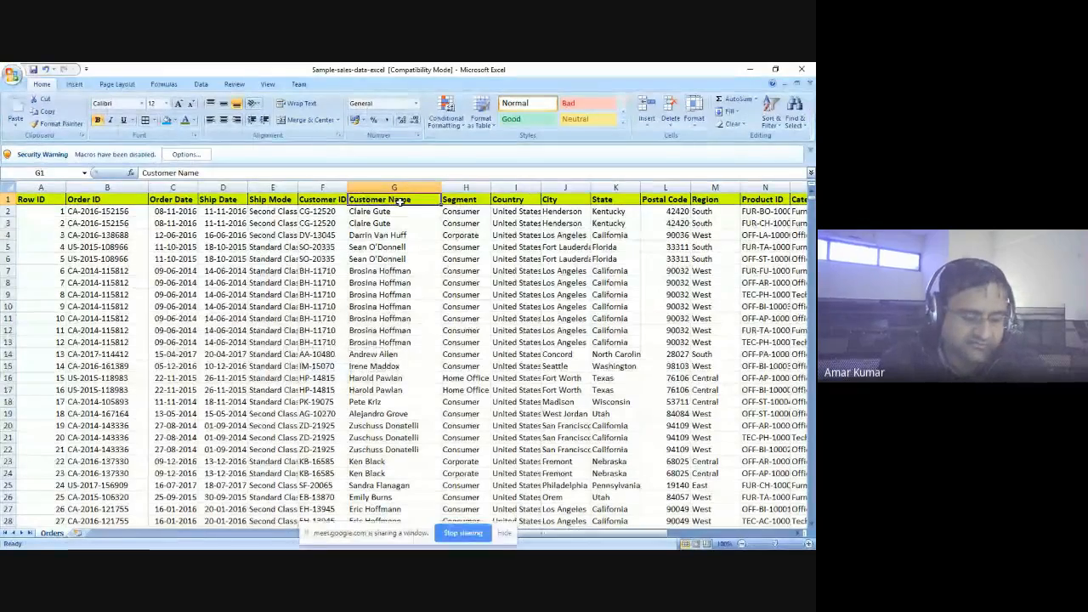
# - Apply a Text that Contains rule to Customer Name cells G1:G123, marking one customer's name with a green fill
pyautogui.hotkey('shift', 'Down')
pyautogui.hotkey('shift', 'Down')
pyautogui.hotkey('shift', 'Down')
pyautogui.hotkey('shift', 'Down')
pyautogui.hotkey('shift', 'Down')
pyautogui.hotkey('shift', 'Down')
pyautogui.hotkey('shift', 'Down')
pyautogui.hotkey('shift', 'Down')
pyautogui.hotkey('shift', 'Down')
pyautogui.hotkey('shift', 'Down')
pyautogui.hotkey('shift', 'Down')
pyautogui.hotkey('shift', 'Down')
pyautogui.hotkey('shift', 'Down')
pyautogui.hotkey('shift', 'Down')
pyautogui.hotkey('shift', 'Down')
pyautogui.hotkey('shift', 'Down')
pyautogui.hotkey('shift', 'Down')
pyautogui.hotkey('shift', 'Down')
pyautogui.hotkey('shift', 'Down')
pyautogui.hotkey('shift', 'Down')
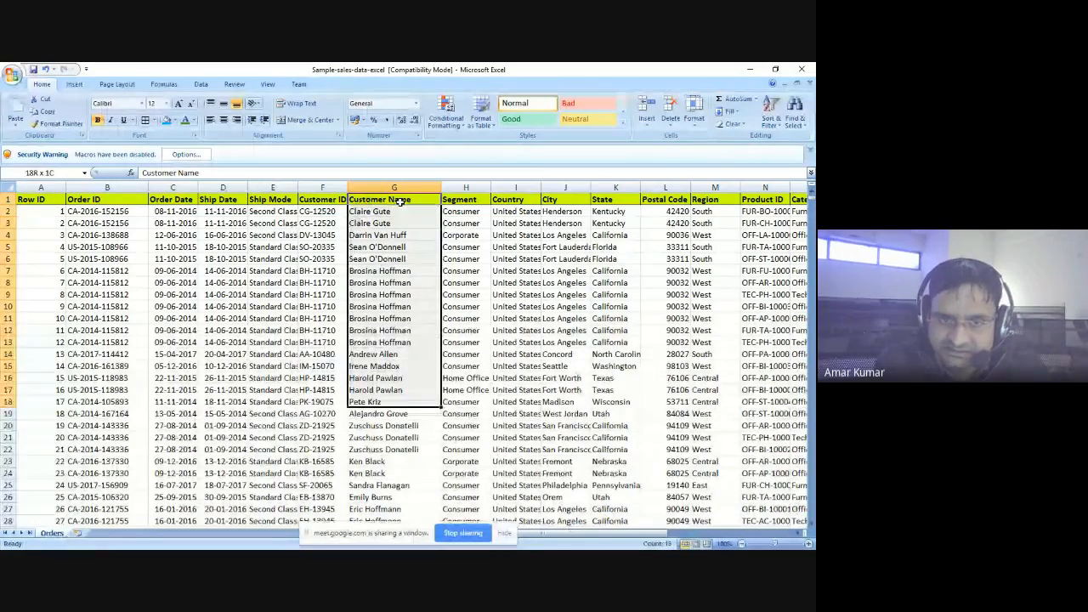
pyautogui.hotkey('shift', 'Down')
pyautogui.hotkey('shift', 'Down')
pyautogui.hotkey('shift', 'Down')
pyautogui.hotkey('shift', 'Down')
pyautogui.hotkey('shift', 'Down')
pyautogui.hotkey('shift', 'Down')
pyautogui.hotkey('shift', 'Down')
pyautogui.hotkey('shift', 'Down')
pyautogui.hotkey('shift', 'Down')
pyautogui.hotkey('shift', 'Down')
pyautogui.hotkey('shift', 'Down')
pyautogui.hotkey('shift', 'Down')
pyautogui.hotkey('shift', 'Down')
pyautogui.hotkey('shift', 'Down')
pyautogui.hotkey('shift', 'Down')
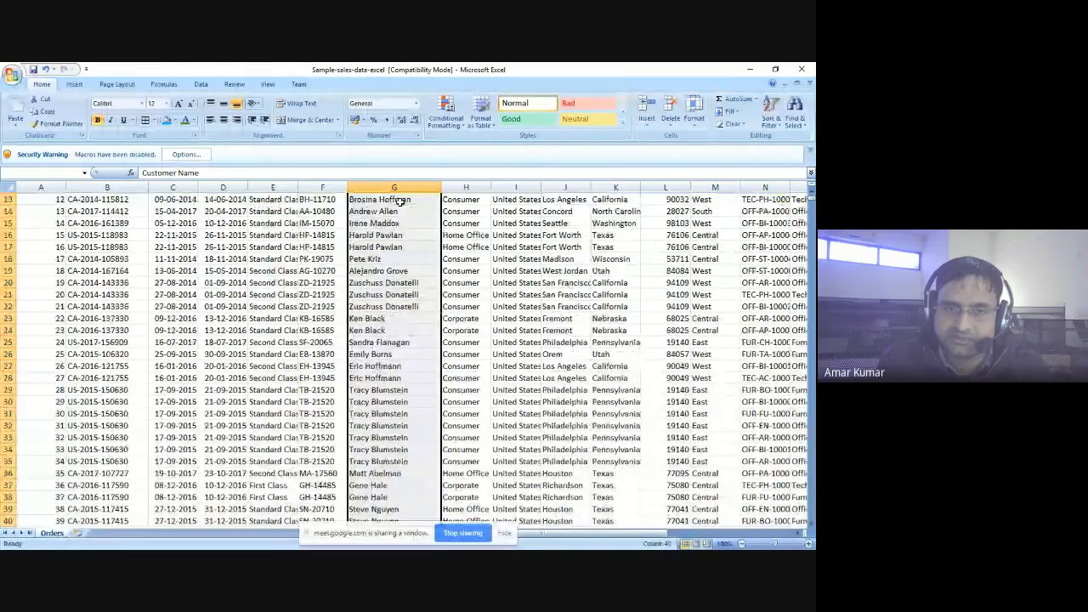
pyautogui.hotkey('shift', 'Down')
pyautogui.hotkey('shift', 'Down')
pyautogui.hotkey('shift', 'Down')
pyautogui.hotkey('shift', 'Down')
pyautogui.hotkey('shift', 'Down')
pyautogui.hotkey('shift', 'Down')
pyautogui.hotkey('shift', 'Down')
pyautogui.hotkey('shift', 'Down')
pyautogui.hotkey('shift', 'Down')
pyautogui.hotkey('shift', 'Down')
pyautogui.hotkey('shift', 'Down')
pyautogui.hotkey('shift', 'Down')
pyautogui.hotkey('shift', 'Down')
pyautogui.hotkey('shift', 'Down')
pyautogui.hotkey('shift', 'Down')
pyautogui.hotkey('shift', 'Down')
pyautogui.hotkey('shift', 'Down')
pyautogui.hotkey('shift', 'Down')
pyautogui.hotkey('shift', 'Down')
pyautogui.hotkey('shift', 'Down')
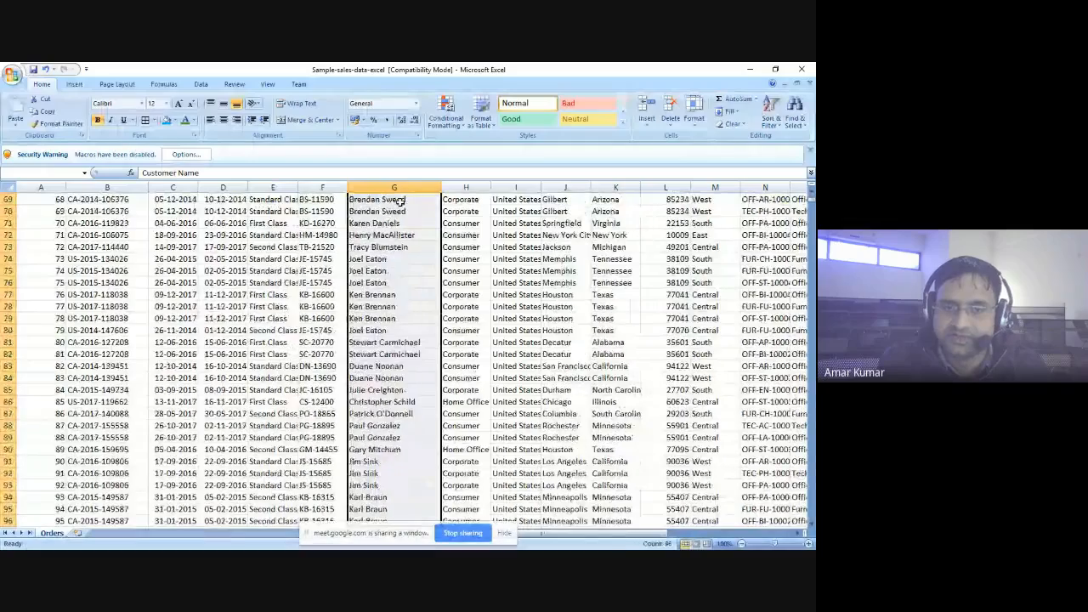
pyautogui.hotkey('shift', 'Down')
pyautogui.hotkey('shift', 'Down')
pyautogui.hotkey('shift', 'Down')
pyautogui.hotkey('shift', 'Down')
pyautogui.hotkey('shift', 'Down')
pyautogui.hotkey('shift', 'Down')
pyautogui.hotkey('shift', 'Down')
pyautogui.hotkey('shift', 'Down')
pyautogui.hotkey('shift', 'Down')
pyautogui.hotkey('shift', 'Down')
pyautogui.hotkey('shift', 'Down')
pyautogui.hotkey('shift', 'Down')
pyautogui.hotkey('shift', 'Down')
pyautogui.hotkey('shift', 'Down')
pyautogui.hotkey('shift', 'Down')
pyautogui.hotkey('shift', 'Down')
pyautogui.hotkey('shift', 'Down')
pyautogui.hotkey('shift', 'Down')
pyautogui.hotkey('shift', 'Down')
pyautogui.hotkey('shift', 'Down')
pyautogui.hotkey('shift', 'Down')
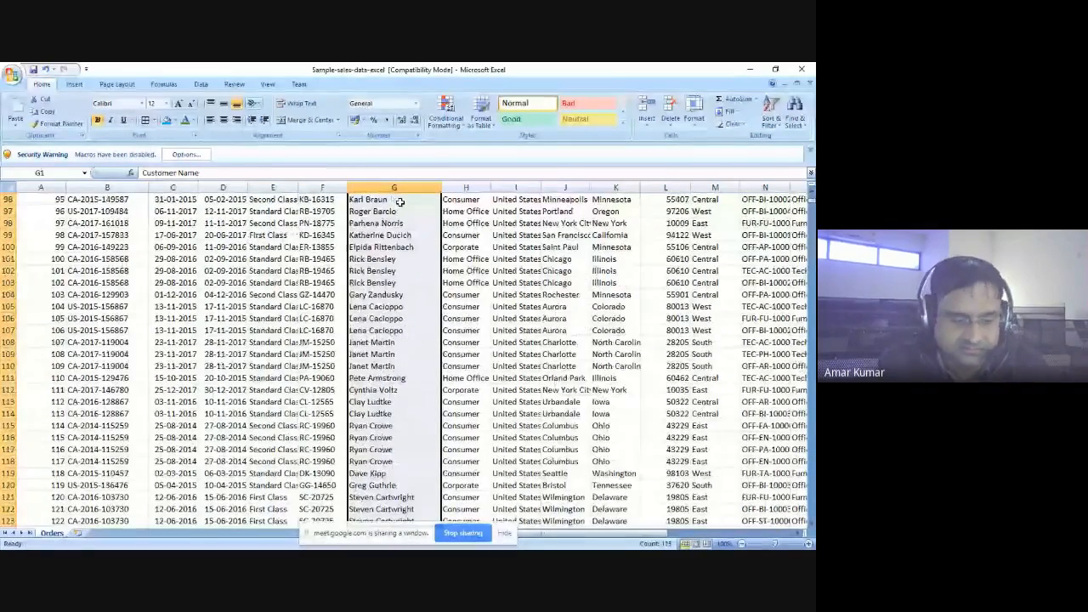
pyautogui.scroll(20, 400, 202)
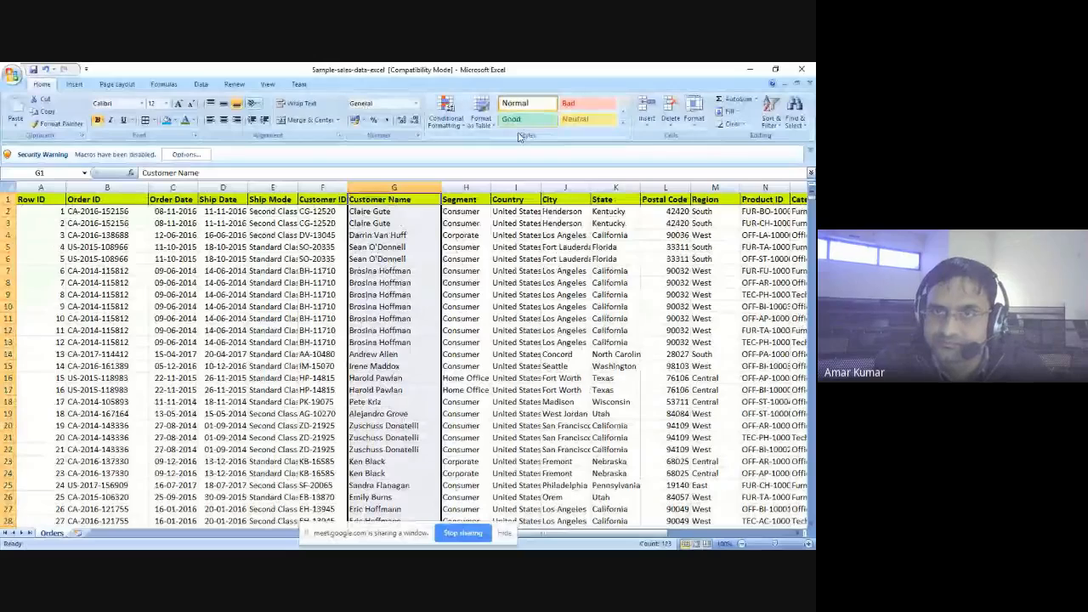
pyautogui.click(446, 123)
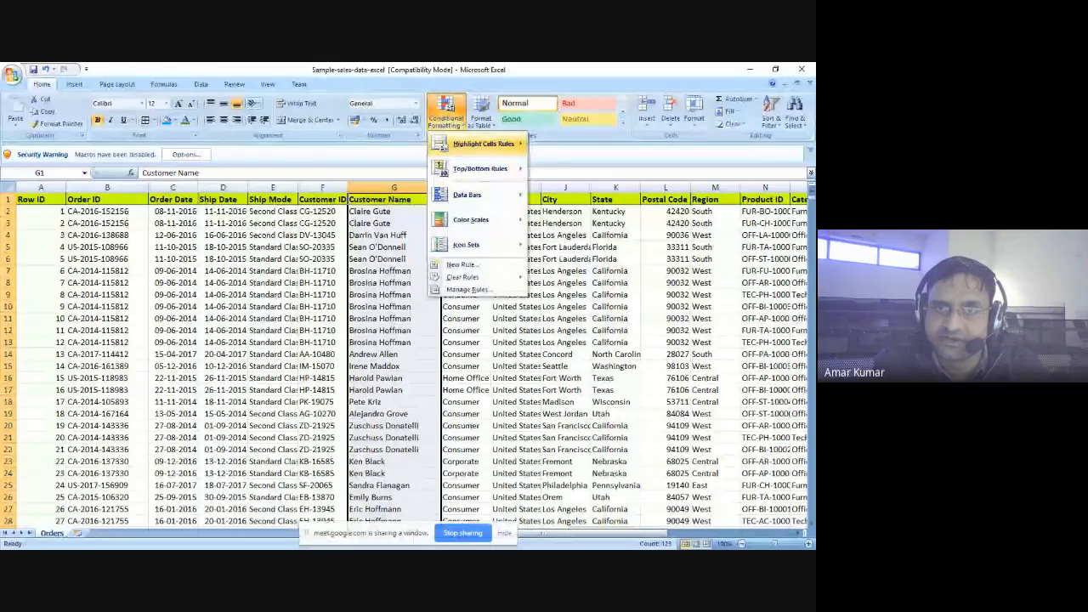
pyautogui.moveTo(482, 143)
pyautogui.click(583, 245)
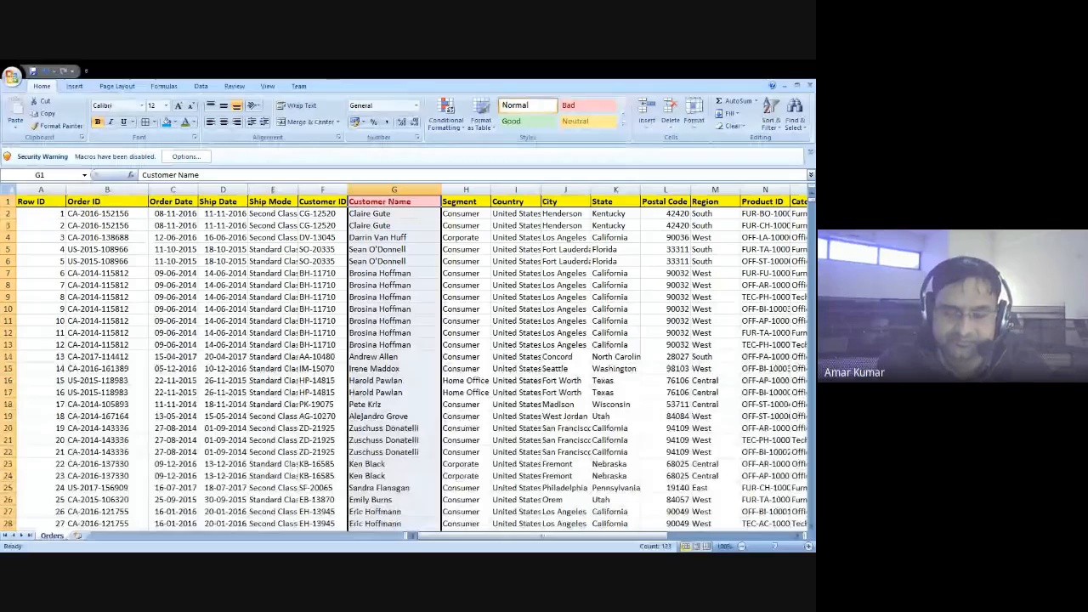
pyautogui.write('c')
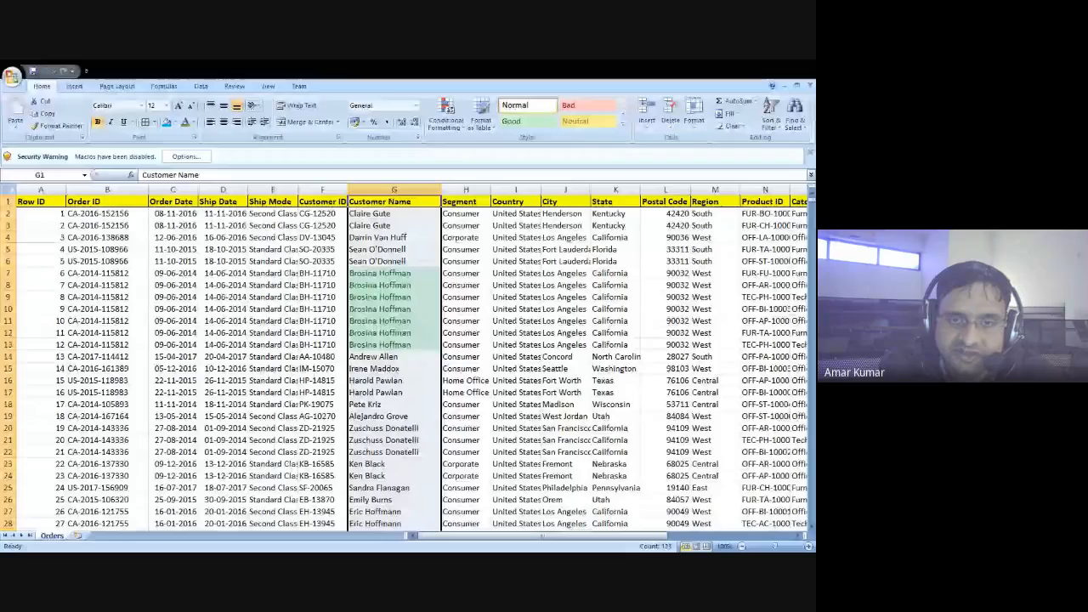
pyautogui.click(328, 375)
pyautogui.click(408, 331)
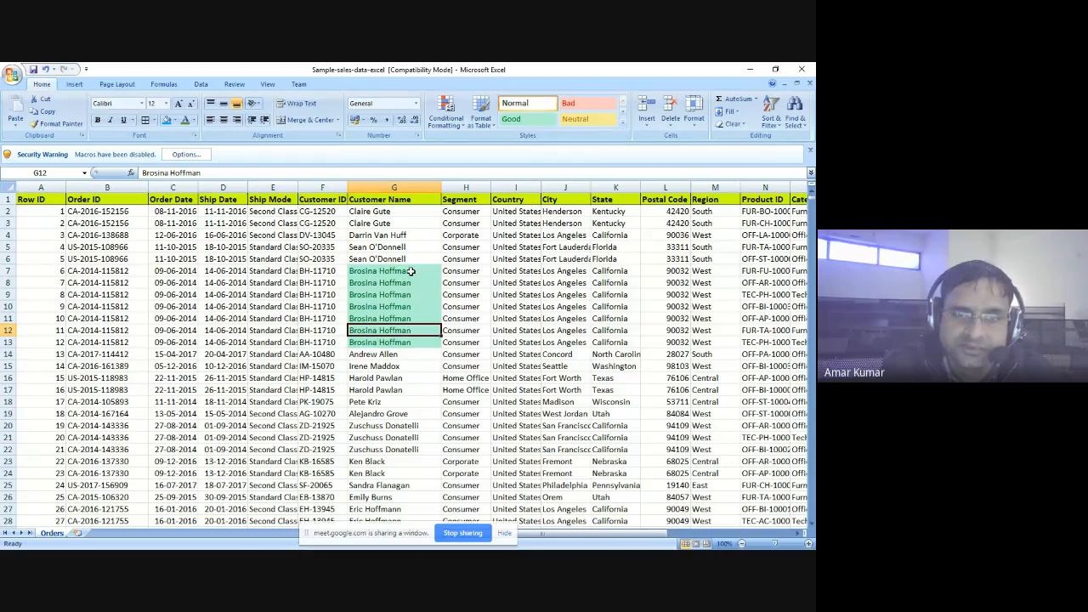
pyautogui.click(410, 271)
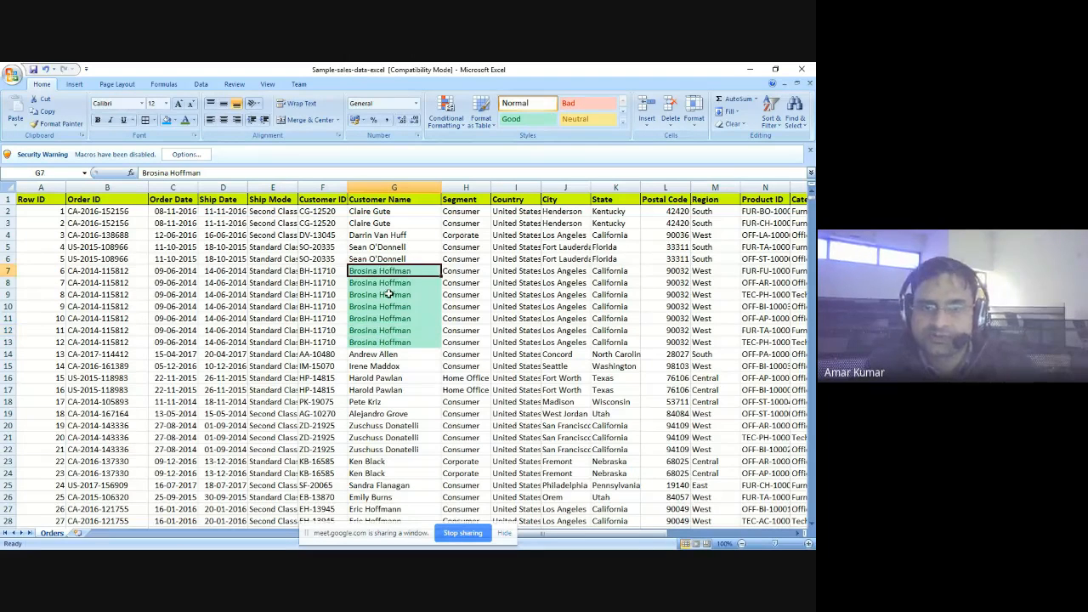
pyautogui.click(388, 294)
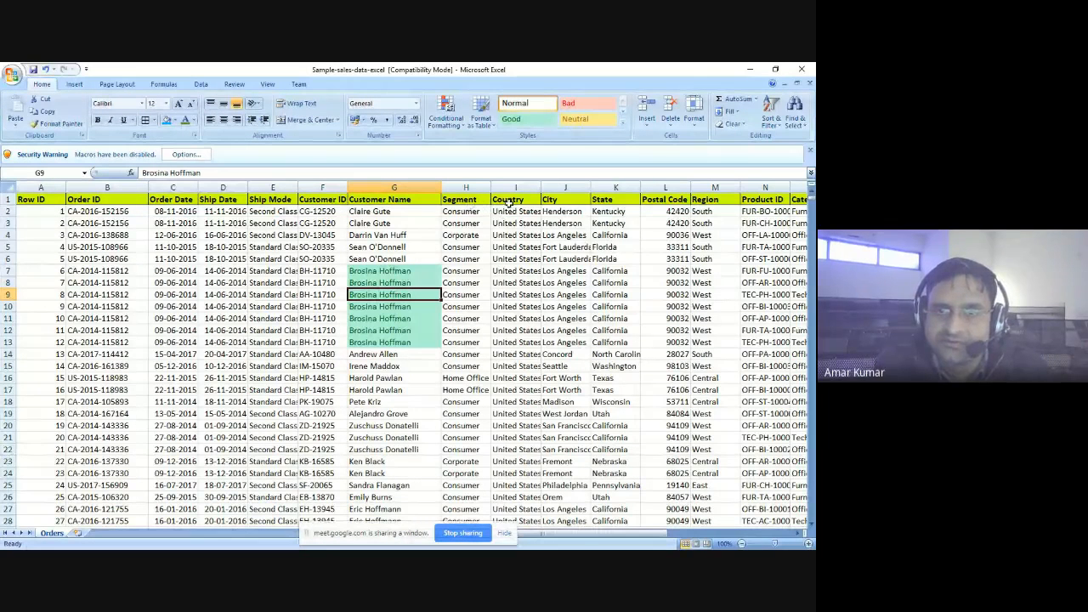
# - Apply the Blue - Yellow - Red color scale to the City column from its header through row 49
pyautogui.click(564, 202)
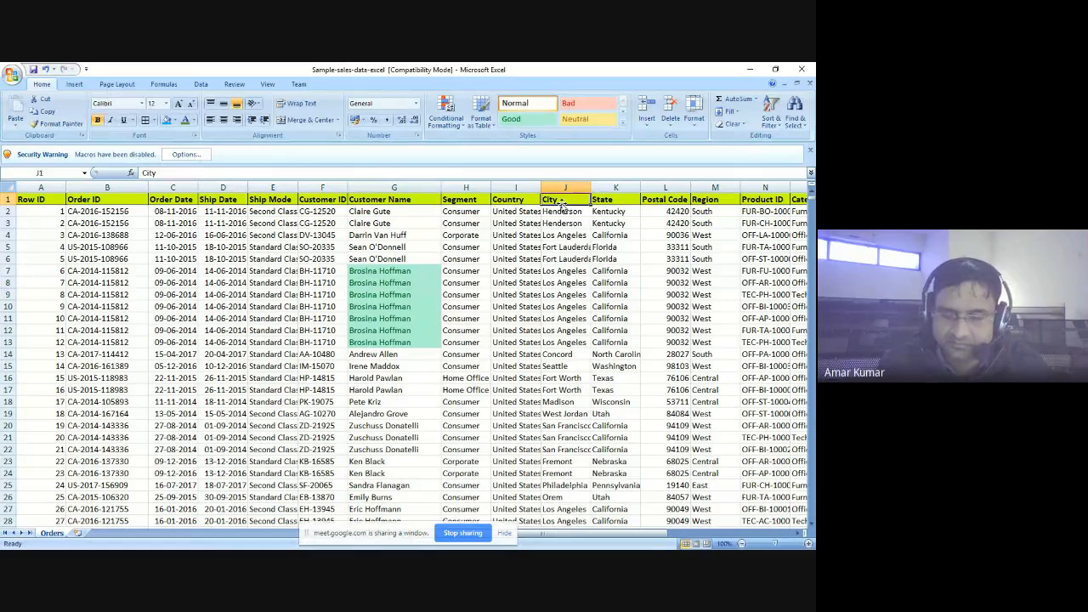
pyautogui.hotkey('shift', 'Down')
pyautogui.hotkey('shift', 'Down')
pyautogui.hotkey('shift', 'Down')
pyautogui.hotkey('shift', 'Down')
pyautogui.hotkey('shift', 'Down')
pyautogui.hotkey('shift', 'Down')
pyautogui.hotkey('shift', 'Down')
pyautogui.hotkey('shift', 'Down')
pyautogui.hotkey('shift', 'Down')
pyautogui.hotkey('shift', 'Down')
pyautogui.hotkey('shift', 'Down')
pyautogui.hotkey('shift', 'Down')
pyautogui.hotkey('shift', 'Down')
pyautogui.hotkey('shift', 'Down')
pyautogui.hotkey('shift', 'Down')
pyautogui.hotkey('shift', 'Down')
pyautogui.hotkey('shift', 'Down')
pyautogui.hotkey('shift', 'Down')
pyautogui.hotkey('shift', 'Down')
pyautogui.hotkey('shift', 'Down')
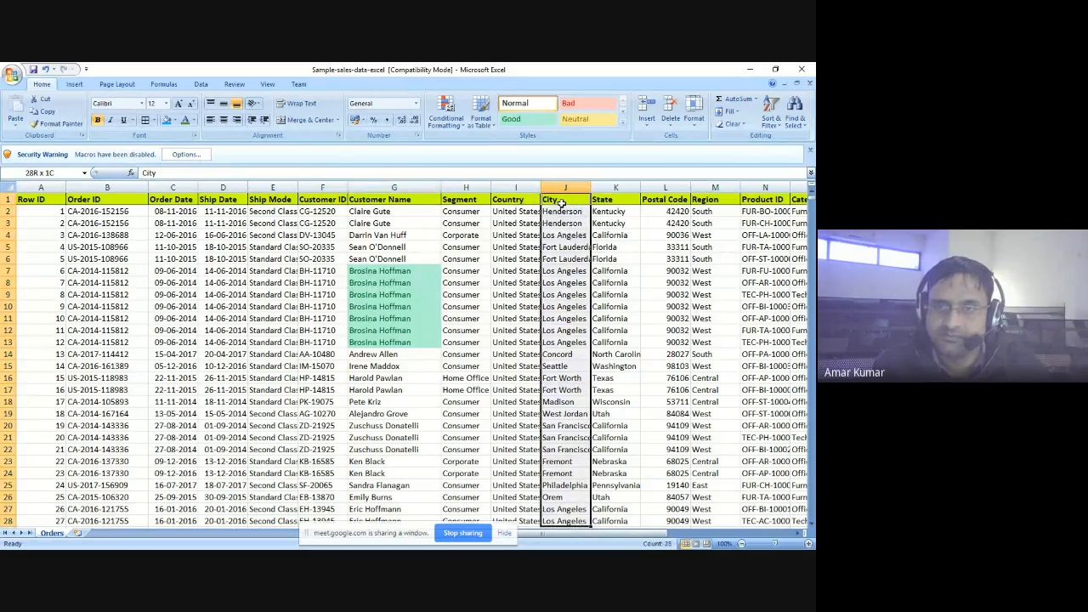
pyautogui.hotkey('shift', 'Down')
pyautogui.hotkey('shift', 'Down')
pyautogui.hotkey('shift', 'Down')
pyautogui.hotkey('shift', 'Down')
pyautogui.hotkey('shift', 'Down')
pyautogui.hotkey('shift', 'Down')
pyautogui.hotkey('shift', 'Down')
pyautogui.hotkey('shift', 'Down')
pyautogui.hotkey('shift', 'Down')
pyautogui.hotkey('shift', 'Down')
pyautogui.hotkey('shift', 'Down')
pyautogui.hotkey('shift', 'Down')
pyautogui.hotkey('shift', 'Down')
pyautogui.hotkey('shift', 'Down')
pyautogui.hotkey('shift', 'Down')
pyautogui.hotkey('shift', 'Down')
pyautogui.hotkey('shift', 'Down')
pyautogui.hotkey('shift', 'Down')
pyautogui.hotkey('shift', 'Down')
pyautogui.hotkey('shift', 'Down')
pyautogui.hotkey('shift', 'Down')
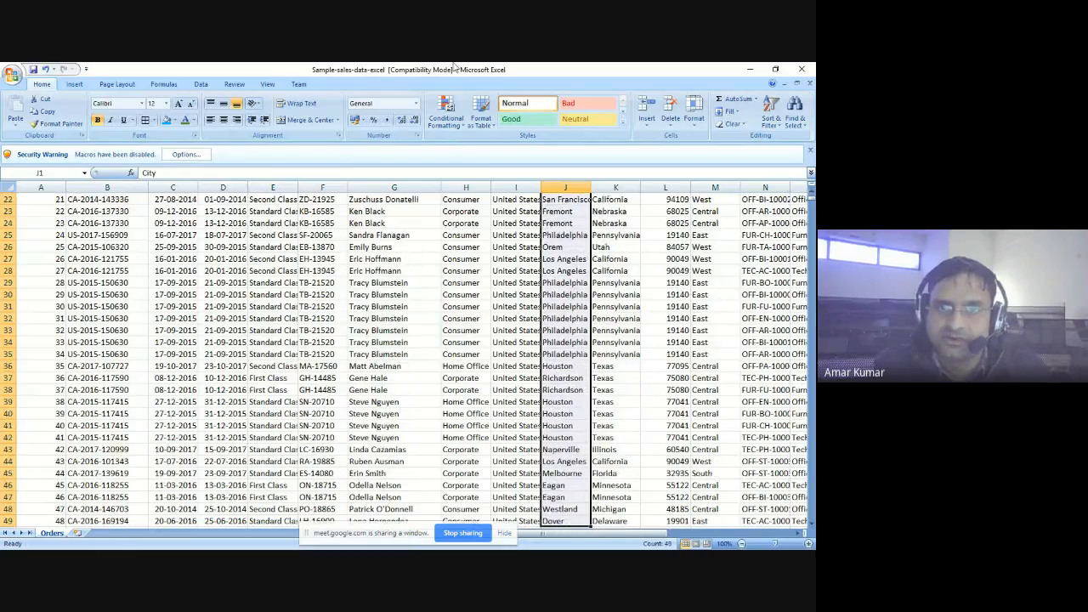
pyautogui.click(448, 114)
pyautogui.moveTo(476, 220)
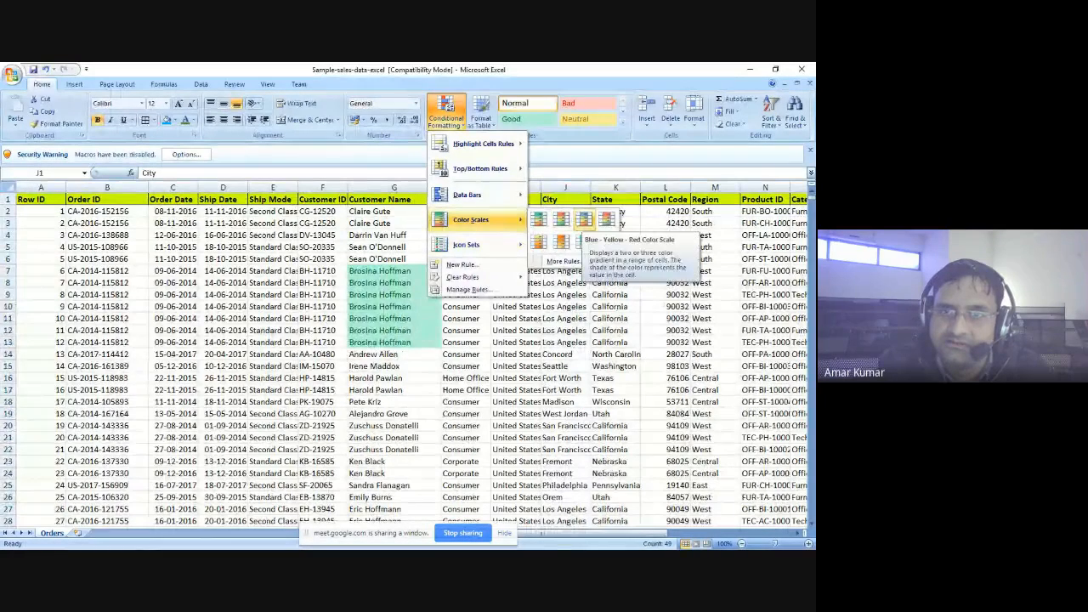
pyautogui.click(583, 220)
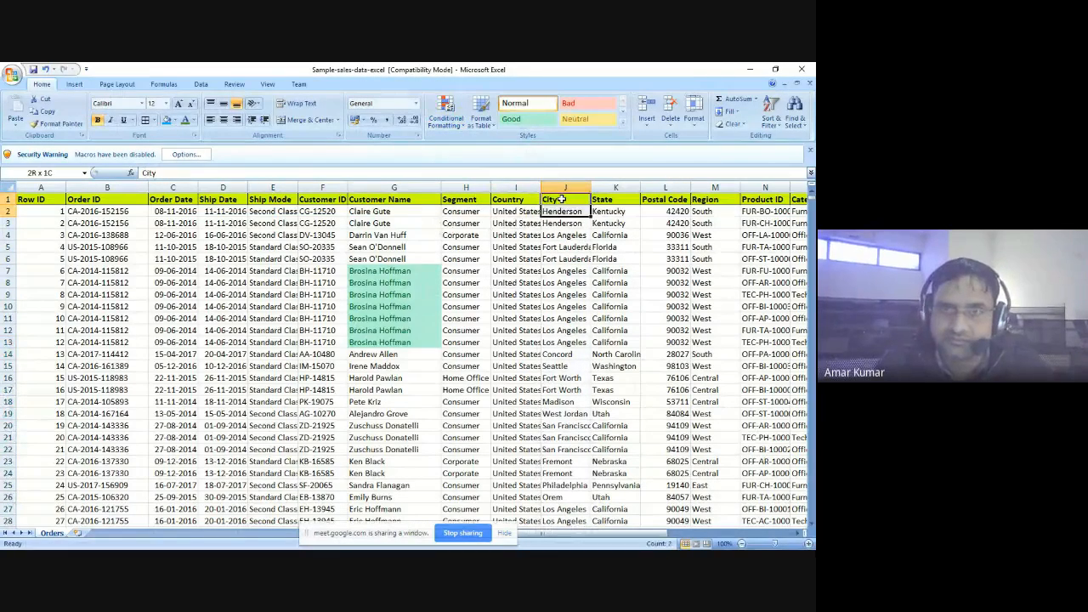
# - Apply a two-color green and yellow color scale to City cells J1:J37 and check the formatted range
pyautogui.hotkey('shift', 'Down')
pyautogui.hotkey('shift', 'Down')
pyautogui.hotkey('shift', 'Down')
pyautogui.hotkey('shift', 'Down')
pyautogui.hotkey('shift', 'Down')
pyautogui.hotkey('shift', 'Down')
pyautogui.hotkey('shift', 'Down')
pyautogui.hotkey('shift', 'Down')
pyautogui.hotkey('shift', 'Down')
pyautogui.hotkey('shift', 'Down')
pyautogui.hotkey('shift', 'Down')
pyautogui.hotkey('shift', 'Down')
pyautogui.hotkey('shift', 'Down')
pyautogui.hotkey('shift', 'Down')
pyautogui.hotkey('shift', 'Down')
pyautogui.hotkey('shift', 'Down')
pyautogui.hotkey('shift', 'Down')
pyautogui.hotkey('shift', 'Down')
pyautogui.hotkey('shift', 'Down')
pyautogui.hotkey('shift', 'Down')
pyautogui.hotkey('shift', 'Down')
pyautogui.hotkey('shift', 'Down')
pyautogui.hotkey('shift', 'Down')
pyautogui.hotkey('shift', 'Down')
pyautogui.hotkey('shift', 'Down')
pyautogui.hotkey('shift', 'Down')
pyautogui.hotkey('shift', 'Down')
pyautogui.hotkey('shift', 'Down')
pyautogui.hotkey('shift', 'Down')
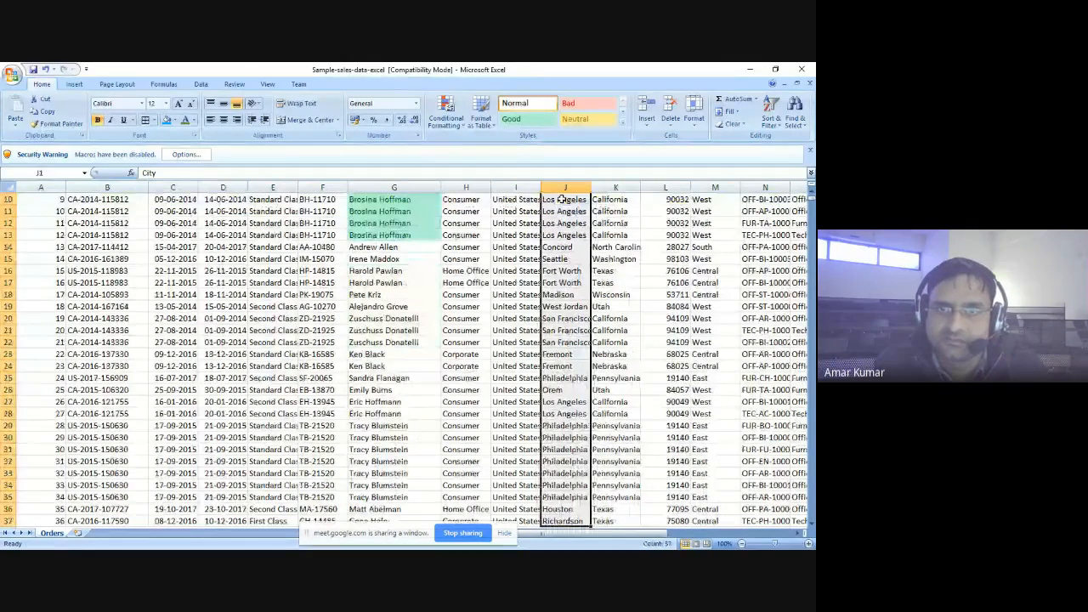
pyautogui.click(445, 113)
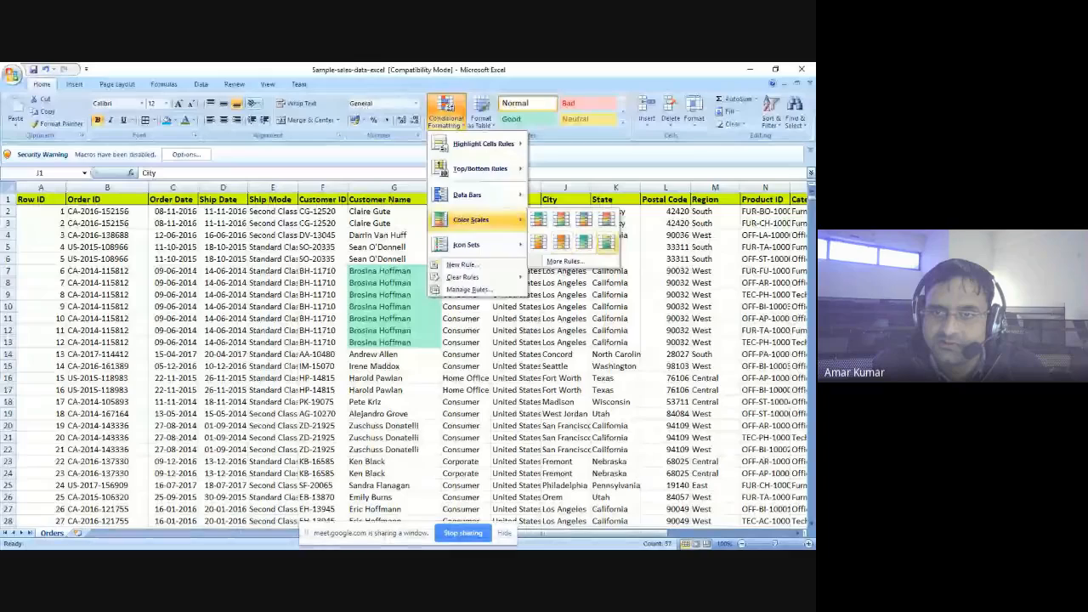
pyautogui.click(606, 242)
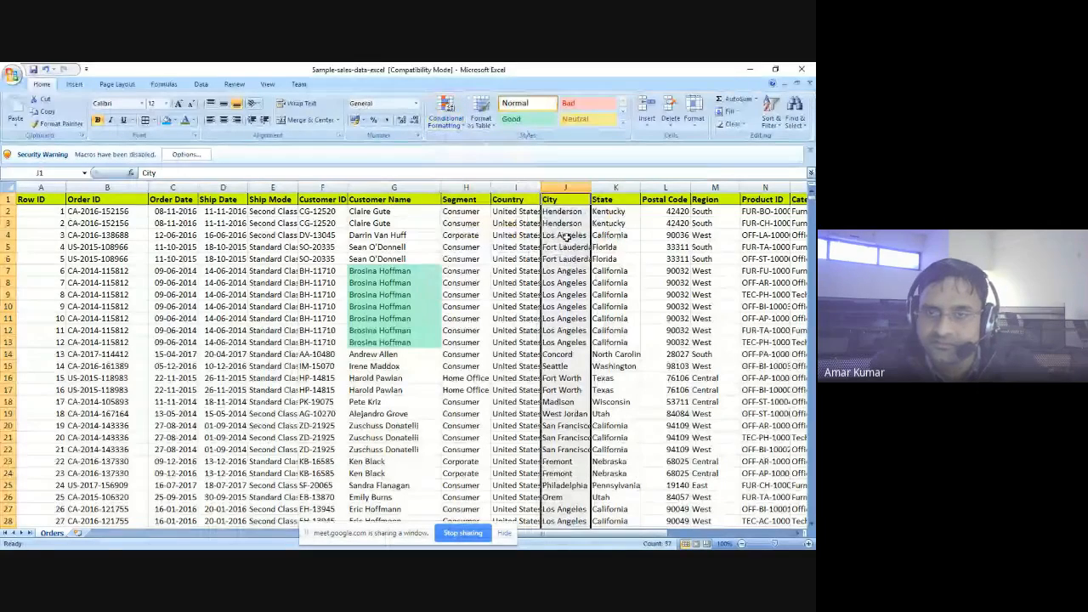
pyautogui.scroll(-6, 568, 238)
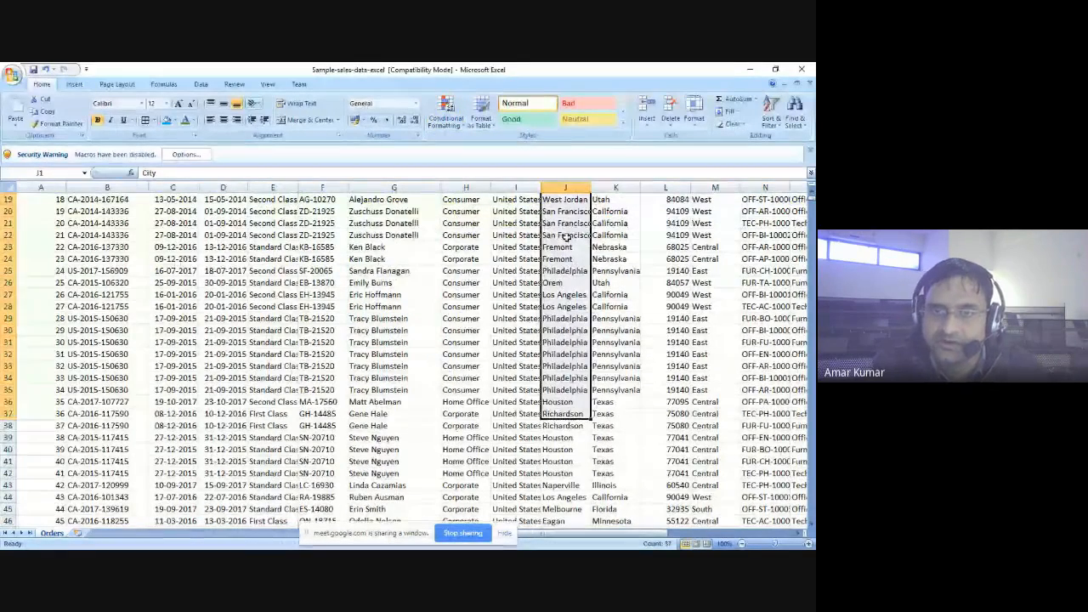
pyautogui.click(557, 200)
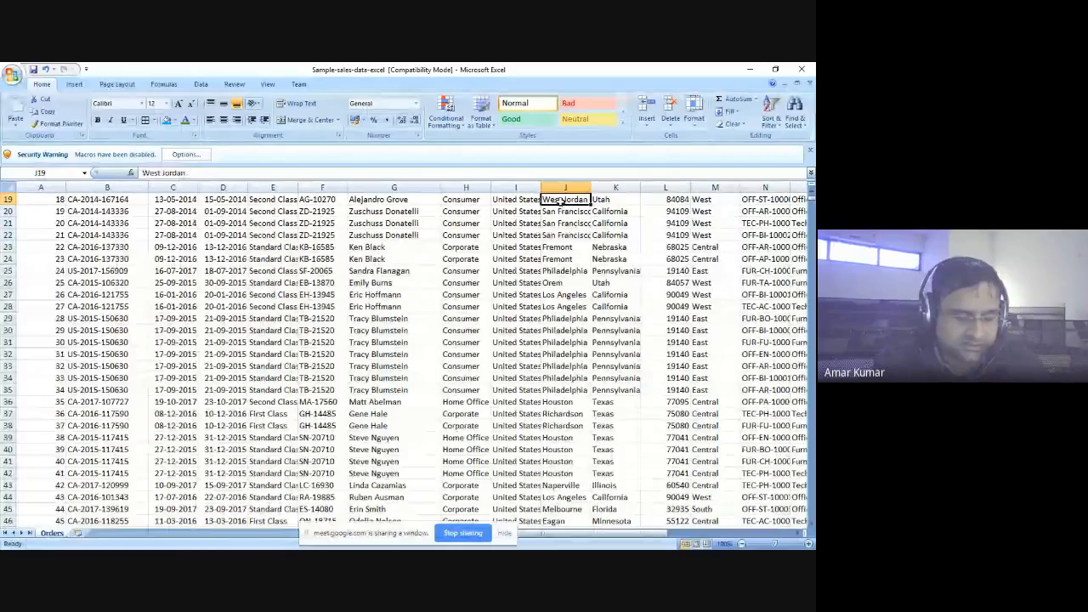
# - Examine the City column from row 19 down through the later sales records and return to the header row
pyautogui.hotkey('shift', 'pagedown')
pyautogui.hotkey('shift', 'pagedown')
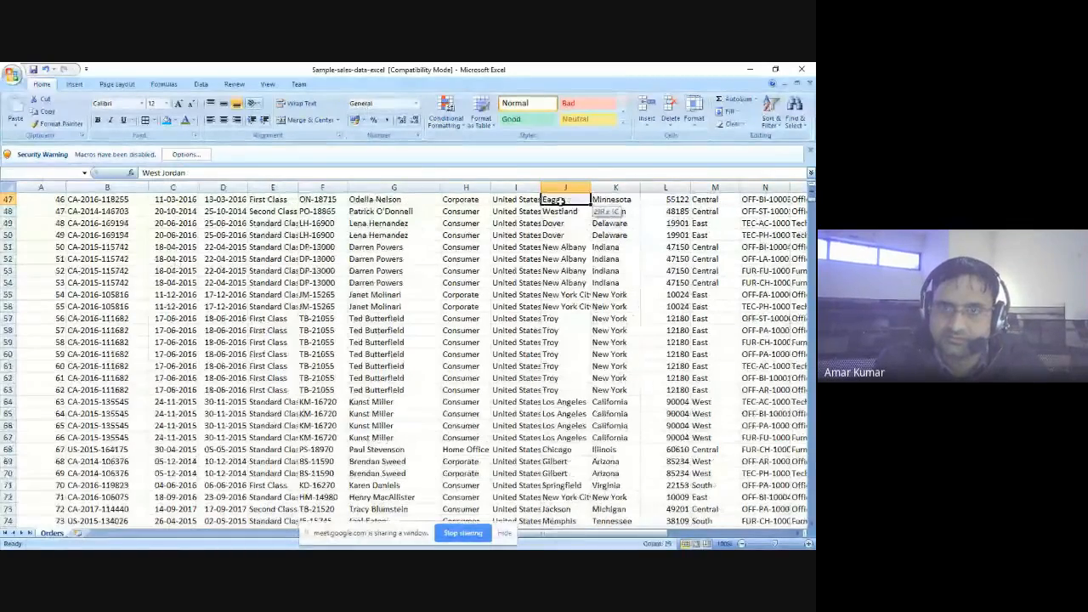
pyautogui.hotkey('shift', 'pagedown')
pyautogui.hotkey('shift', 'pagedown')
pyautogui.hotkey('shift', 'pagedown')
pyautogui.hotkey('shift', 'pagedown')
pyautogui.hotkey('shift', 'pagedown')
pyautogui.hotkey('shift', 'pagedown')
pyautogui.hotkey('shift', 'pagedown')
pyautogui.hotkey('shift', 'pagedown')
pyautogui.hotkey('shift', 'pagedown')
pyautogui.hotkey('shift', 'pagedown')
pyautogui.hotkey('shift', 'pagedown')
pyautogui.hotkey('shift', 'pagedown')
pyautogui.hotkey('shift', 'pagedown')
pyautogui.hotkey('shift', 'pagedown')
pyautogui.hotkey('shift', 'pagedown')
pyautogui.hotkey('shift', 'pagedown')
pyautogui.hotkey('shift', 'pagedown')
pyautogui.hotkey('shift', 'pagedown')
pyautogui.hotkey('shift', 'pagedown')
pyautogui.hotkey('shift', 'pagedown')
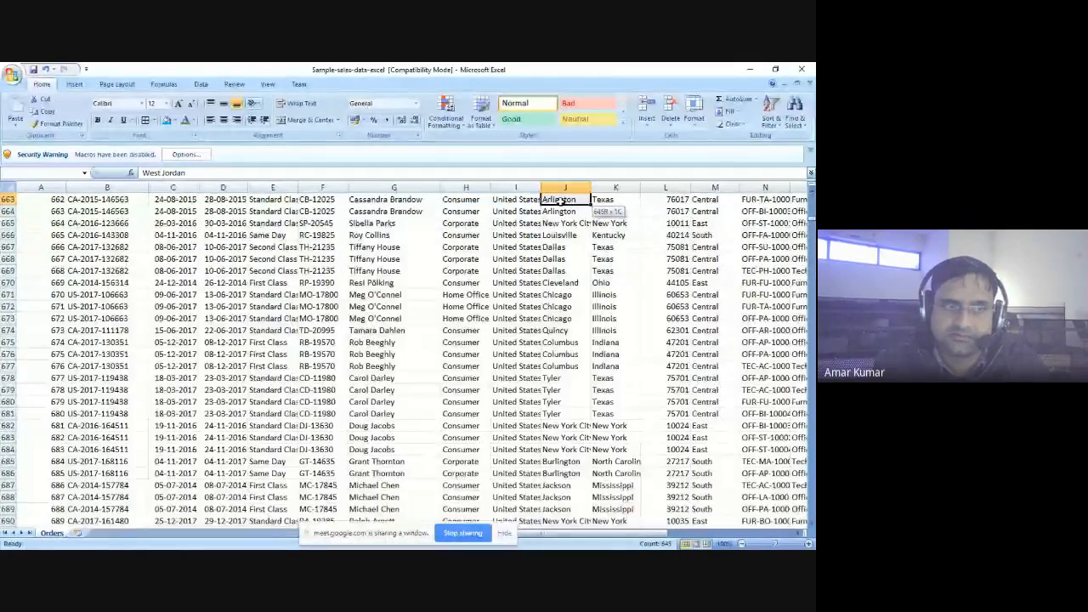
pyautogui.scroll(20, 362, 293)
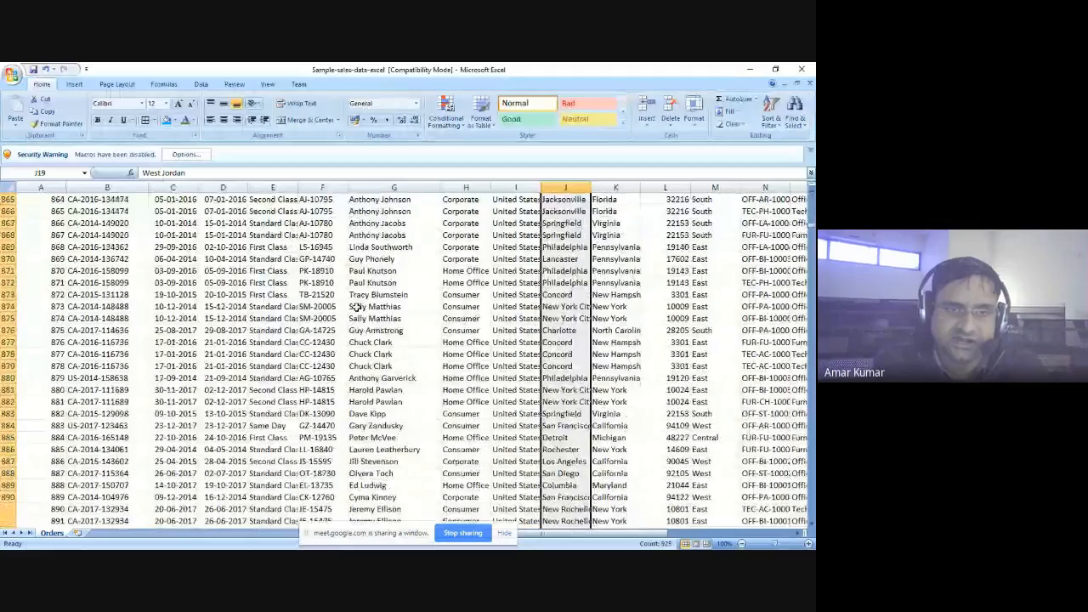
pyautogui.scroll(5, 361, 293)
pyautogui.click(361, 282)
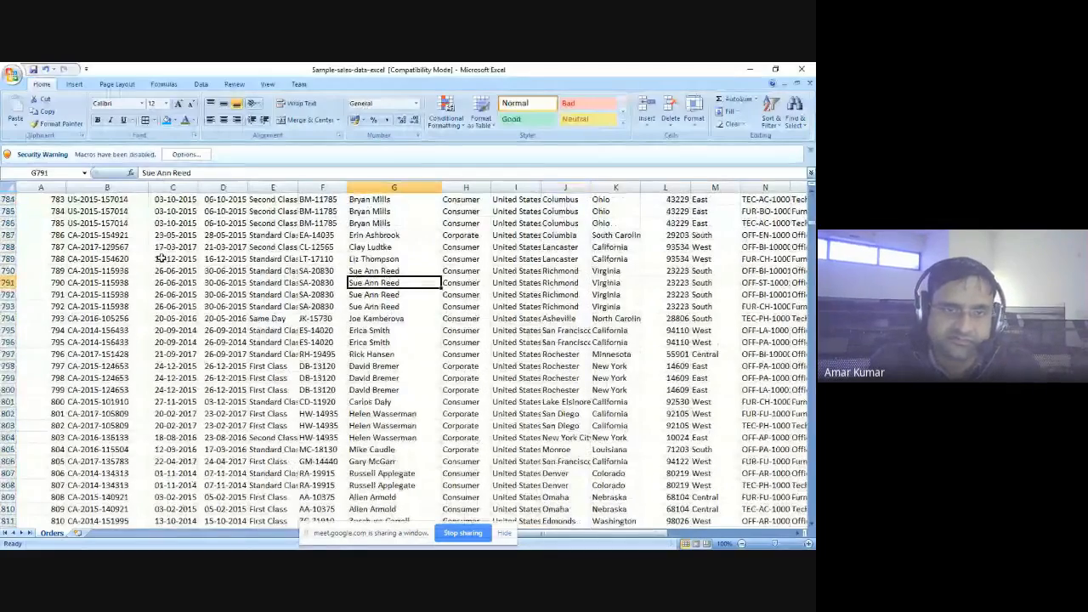
pyautogui.scroll(20, 170, 246)
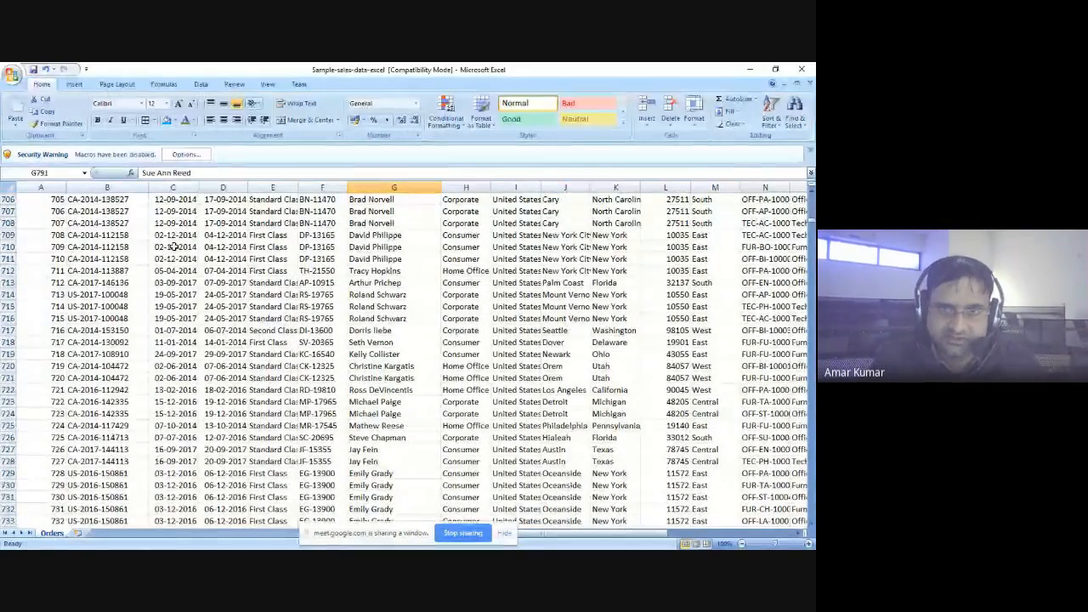
pyautogui.press('Up')
pyautogui.press('Up')
pyautogui.press('Up')
pyautogui.press('Up')
pyautogui.press('Up')
pyautogui.press('Up')
pyautogui.press('Up')
pyautogui.press('Up')
pyautogui.press('Up')
pyautogui.press('Up')
pyautogui.press('Up')
pyautogui.press('Up')
pyautogui.press('Up')
pyautogui.press('Up')
pyautogui.press('Up')
pyautogui.press('Up')
pyautogui.press('Up')
pyautogui.press('Up')
pyautogui.press('Up')
pyautogui.press('Up')
pyautogui.press('Up')
pyautogui.press('Up')
pyautogui.press('Up')
pyautogui.press('Up')
pyautogui.press('Up')
pyautogui.press('Up')
pyautogui.press('Up')
pyautogui.press('Up')
pyautogui.press('Up')
pyautogui.press('Up')
pyautogui.press('Up')
pyautogui.press('Up')
pyautogui.press('Up')
pyautogui.press('Up')
pyautogui.press('Up')
pyautogui.press('Up')
pyautogui.press('Up')
pyautogui.press('Up')
pyautogui.press('Up')
pyautogui.press('Up')
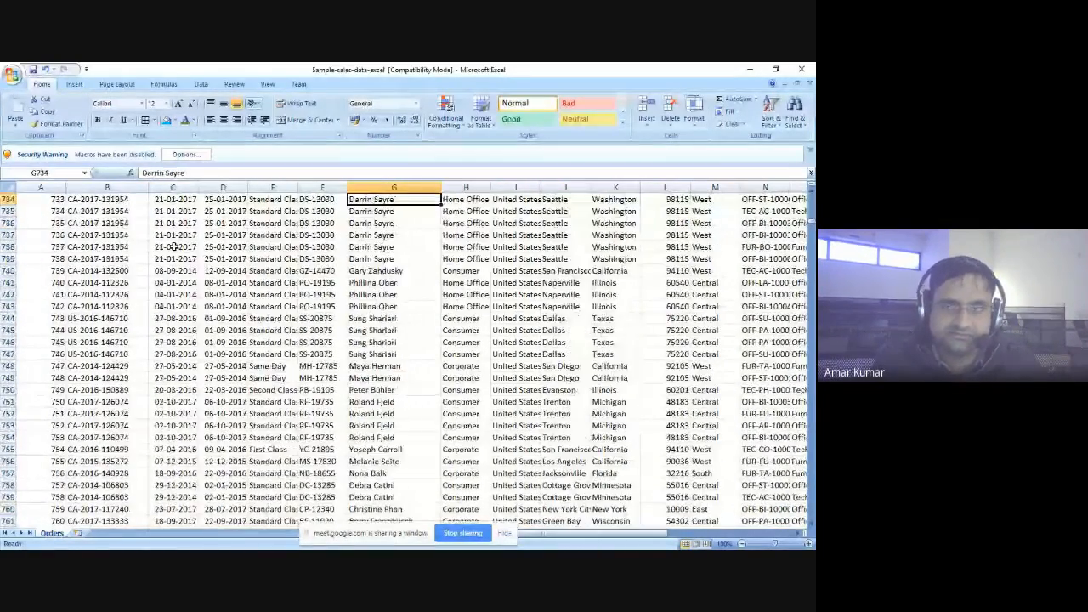
pyautogui.press('pageup')
pyautogui.press('pageup')
pyautogui.press('pageup')
pyautogui.press('pageup')
pyautogui.press('pageup')
pyautogui.press('pageup')
pyautogui.press('pageup')
pyautogui.press('pageup')
pyautogui.press('pageup')
pyautogui.press('pageup')
pyautogui.press('pageup')
pyautogui.press('pageup')
pyautogui.press('pageup')
pyautogui.press('pageup')
pyautogui.press('pageup')
pyautogui.press('pageup')
pyautogui.press('pageup')
pyautogui.press('pageup')
pyautogui.press('pageup')
pyautogui.press('pageup')
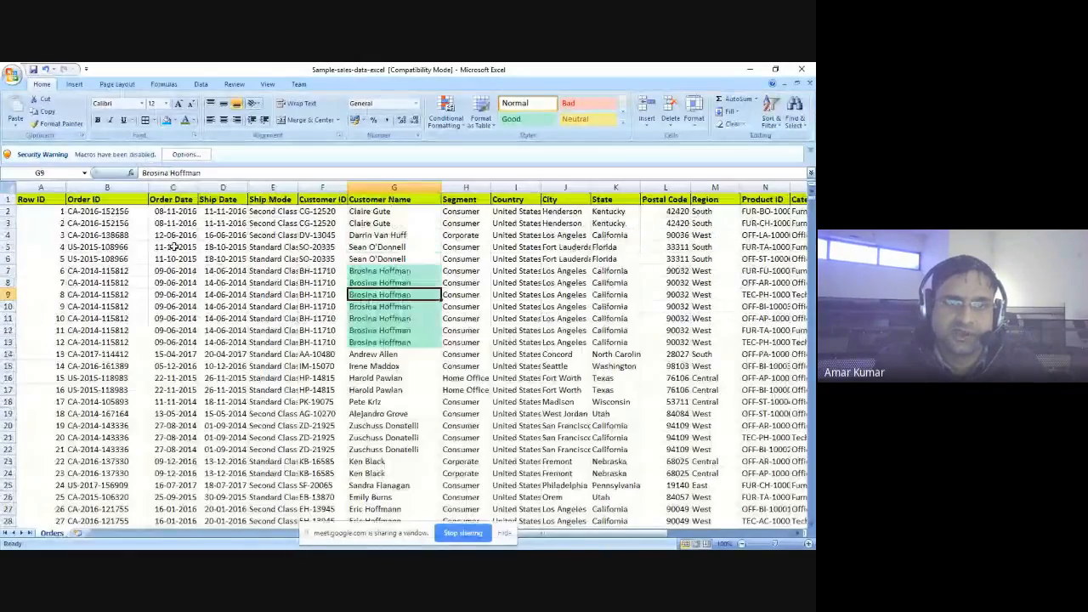
# - Copy the range A1:N28 on the Orders sheet, from Row ID through Product ID
pyautogui.click(42, 198)
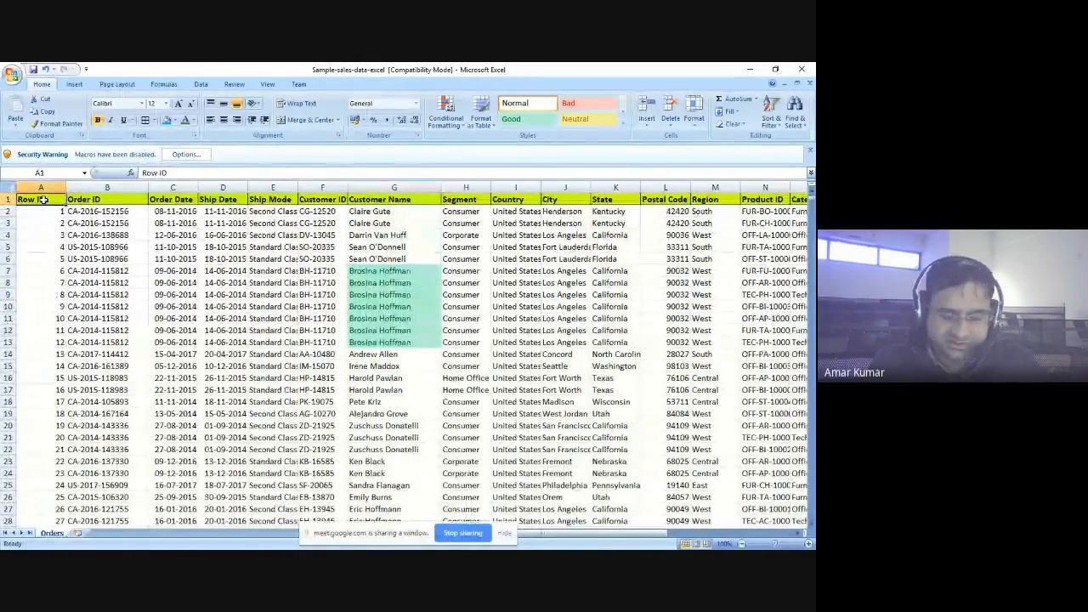
pyautogui.hotkey('shift', 'Right')
pyautogui.hotkey('shift', 'Right')
pyautogui.hotkey('shift', 'Right')
pyautogui.hotkey('shift', 'Right')
pyautogui.hotkey('shift', 'Right')
pyautogui.hotkey('shift', 'Right')
pyautogui.hotkey('shift', 'Right')
pyautogui.hotkey('shift', 'Right')
pyautogui.hotkey('shift', 'Right')
pyautogui.hotkey('shift', 'Right')
pyautogui.hotkey('shift', 'Right')
pyautogui.hotkey('shift', 'Right')
pyautogui.hotkey('shift', 'Right')
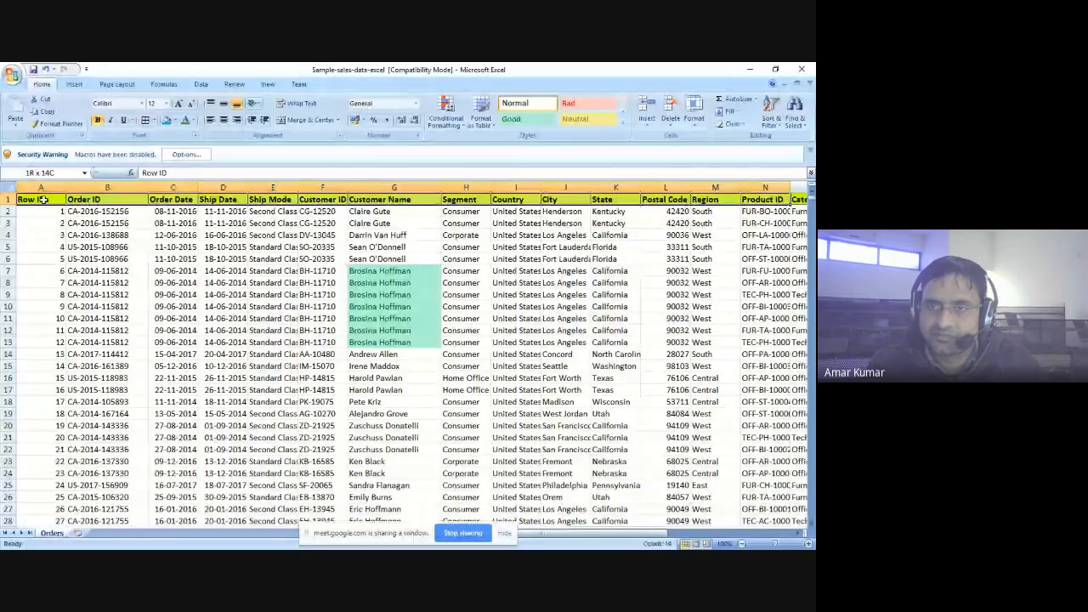
pyautogui.hotkey('shift', 'Down')
pyautogui.hotkey('shift', 'Down')
pyautogui.hotkey('shift', 'Down')
pyautogui.hotkey('shift', 'Down')
pyautogui.hotkey('shift', 'Down')
pyautogui.hotkey('shift', 'Down')
pyautogui.hotkey('shift', 'Down')
pyautogui.hotkey('shift', 'Down')
pyautogui.hotkey('shift', 'Down')
pyautogui.hotkey('shift', 'Down')
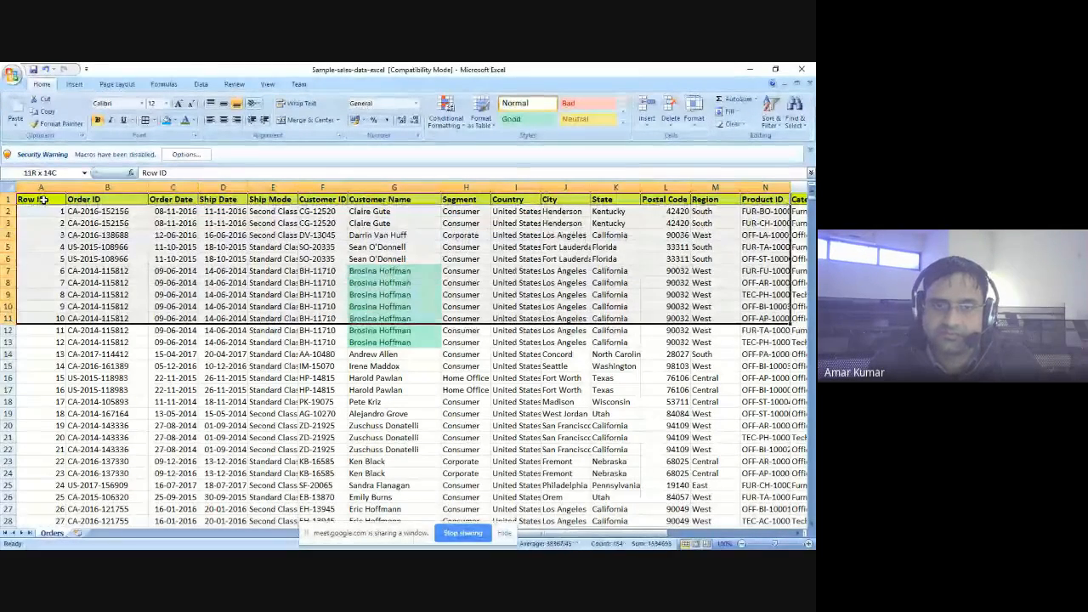
pyautogui.hotkey('shift', 'Down')
pyautogui.hotkey('shift', 'Down')
pyautogui.hotkey('shift', 'Down')
pyautogui.hotkey('shift', 'Down')
pyautogui.hotkey('shift', 'Down')
pyautogui.hotkey('shift', 'Down')
pyautogui.hotkey('shift', 'Down')
pyautogui.hotkey('shift', 'Down')
pyautogui.hotkey('shift', 'Down')
pyautogui.hotkey('shift', 'Down')
pyautogui.hotkey('shift', 'Down')
pyautogui.hotkey('shift', 'Down')
pyautogui.hotkey('shift', 'Down')
pyautogui.hotkey('shift', 'Down')
pyautogui.hotkey('shift', 'Down')
pyautogui.hotkey('shift', 'Down')
pyautogui.hotkey('shift', 'Down')
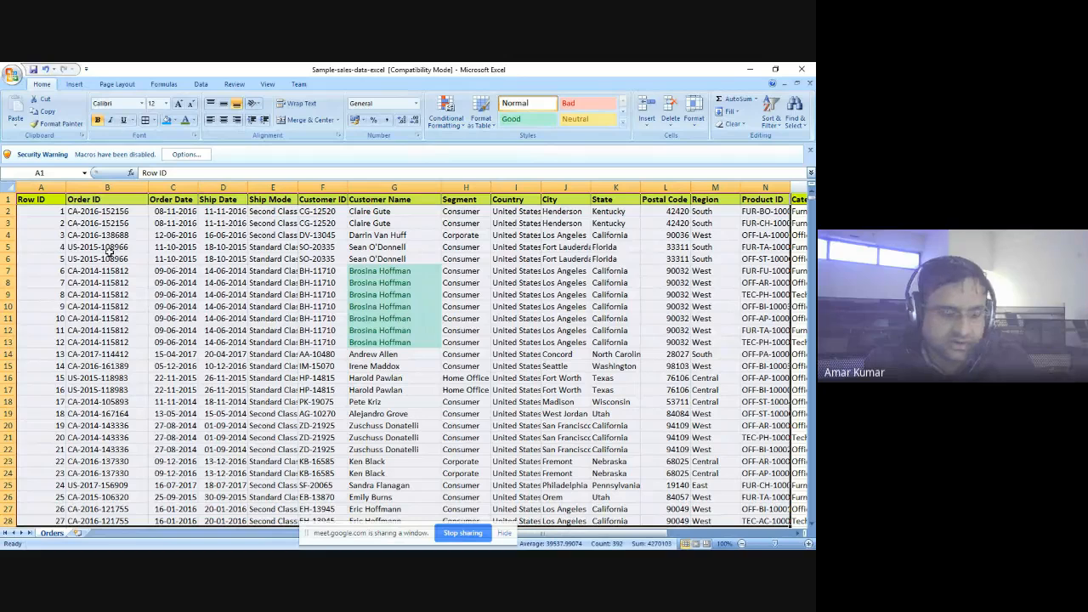
pyautogui.hotkey('ctrl', 'c')
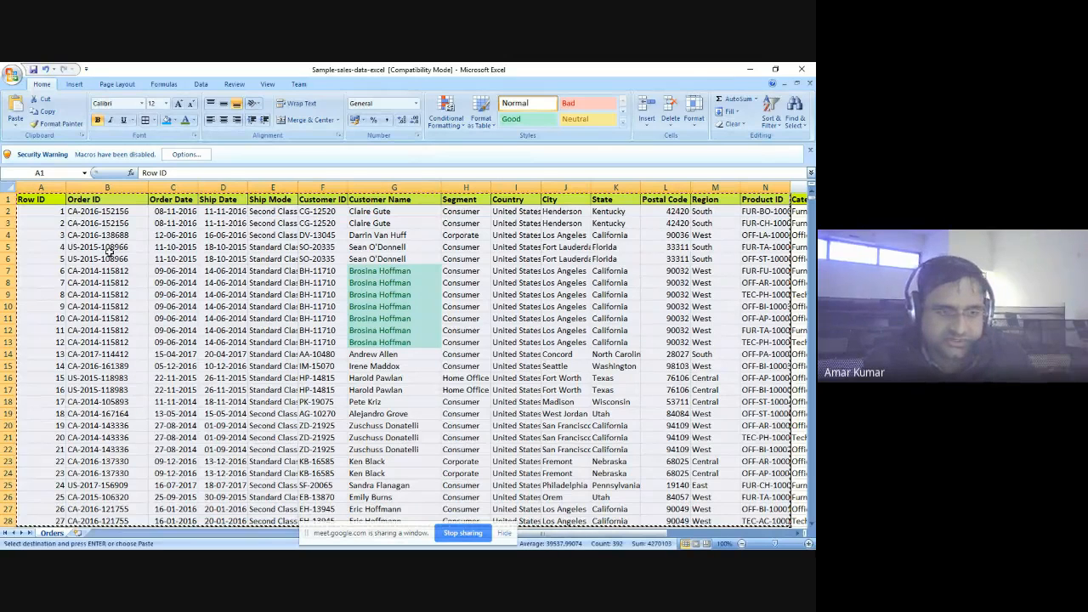
# - Insert a new worksheet and paste the copied sales data starting at cell A1
pyautogui.click(77, 533)
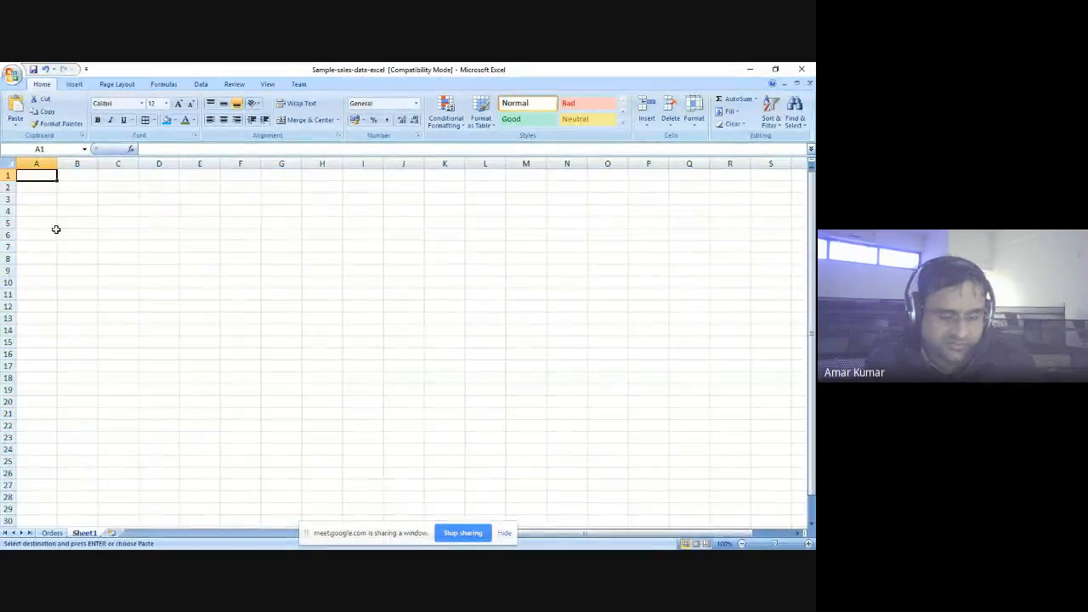
pyautogui.hotkey('ctrl', 'v')
pyautogui.click(161, 222)
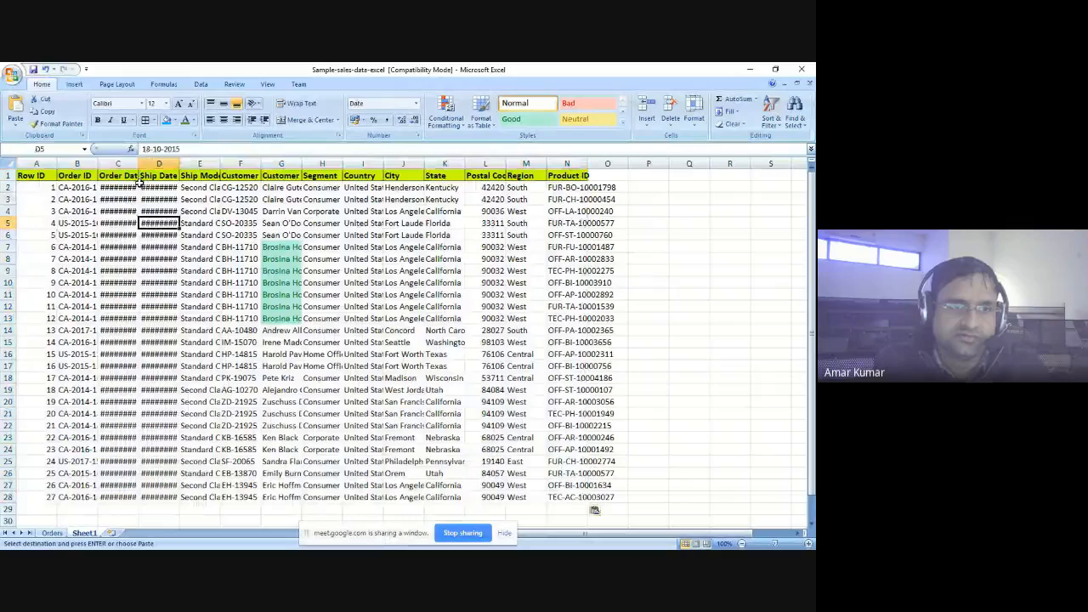
# - Widen the Order Date, Ship Date and City columns on Sheet1 to fit their contents
pyautogui.doubleClick(139, 162)
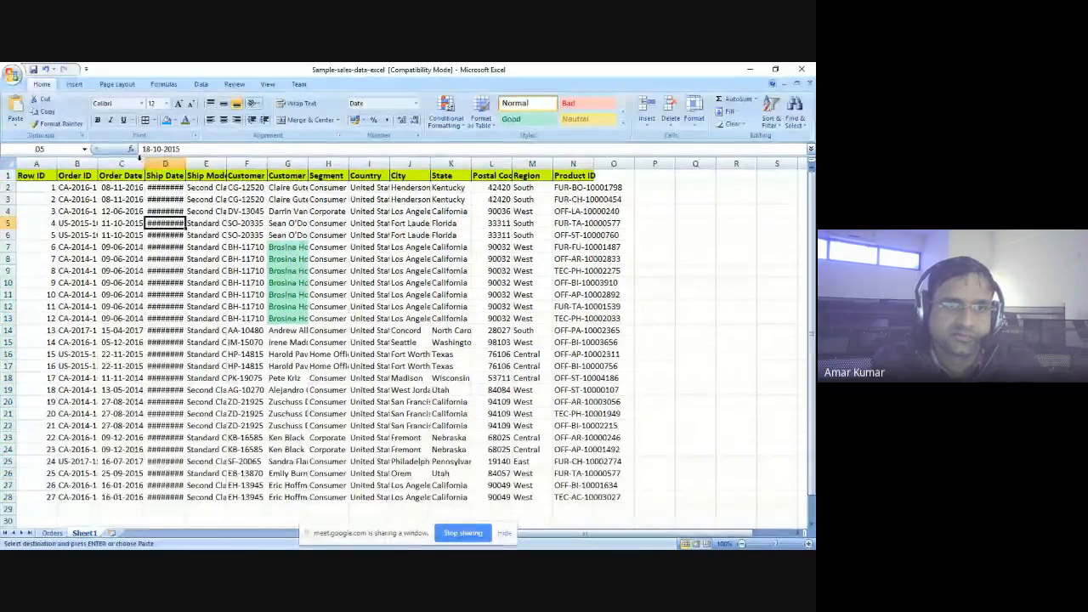
pyautogui.doubleClick(185, 161)
pyautogui.click(217, 258)
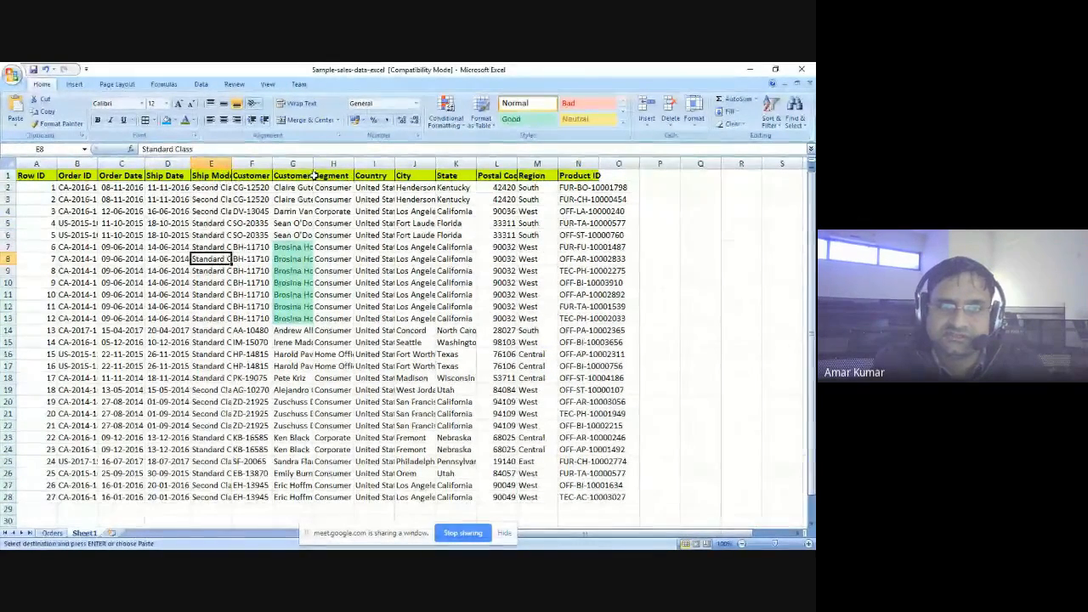
pyautogui.hotkey('ctrl', 'Home')
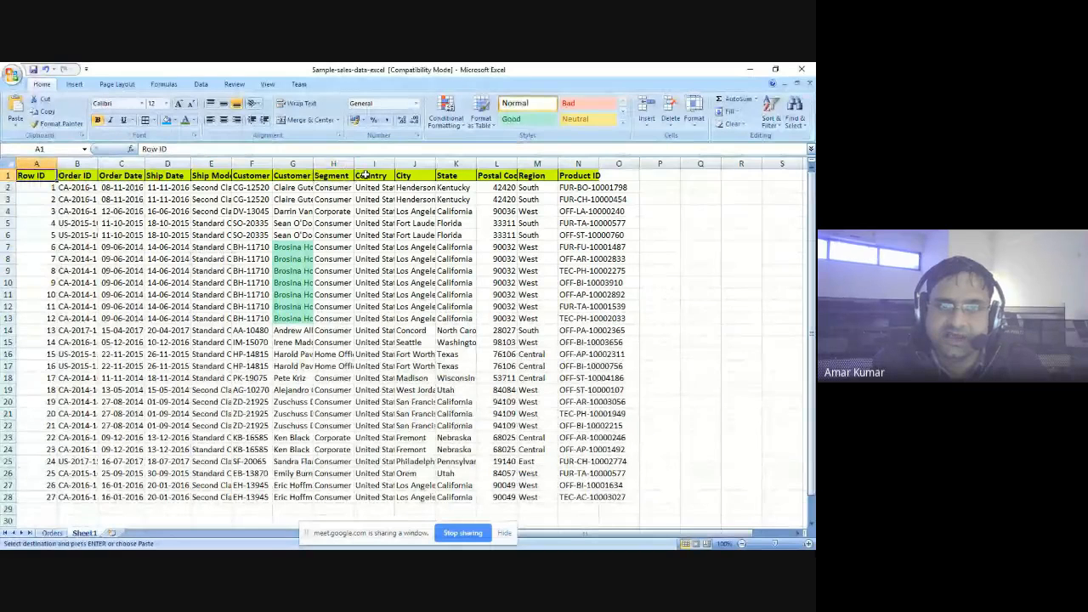
pyautogui.click(414, 175)
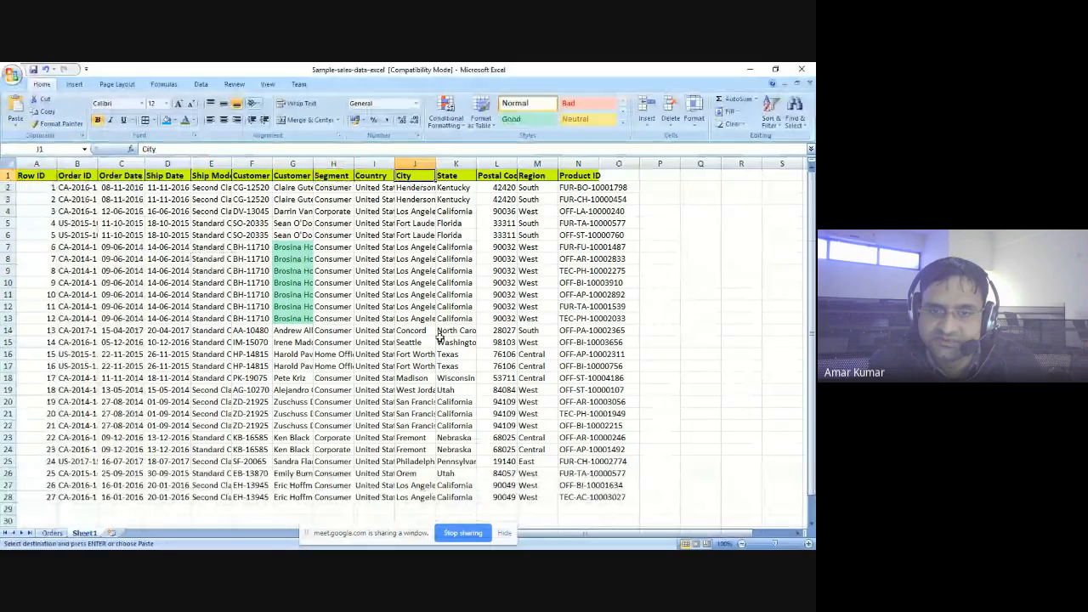
pyautogui.doubleClick(435, 162)
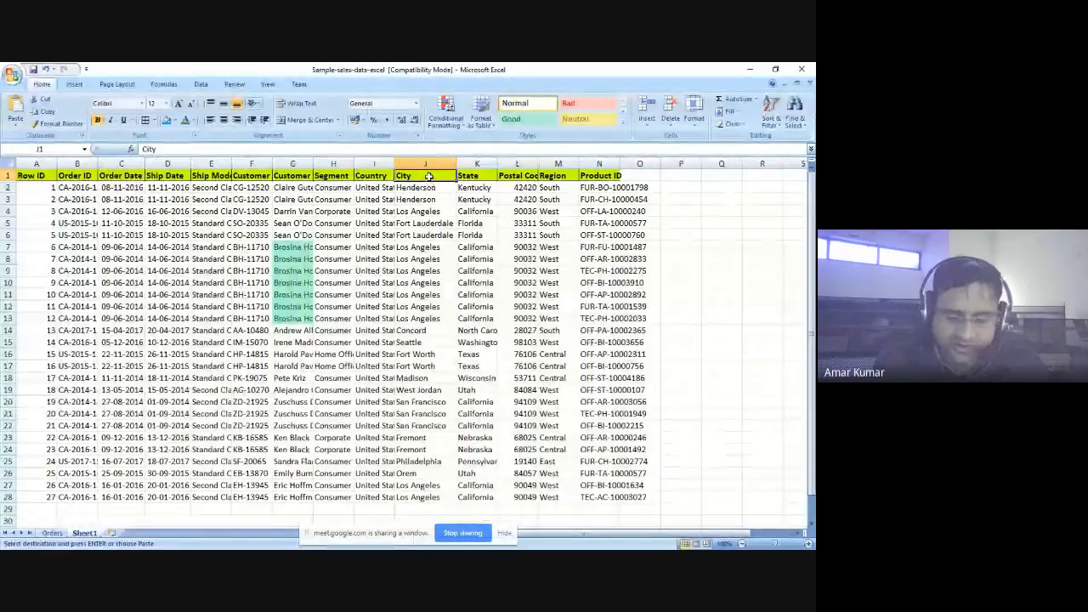
# - Apply the Blue - Yellow - Red color scale to City cells J1:J29 on Sheet1 and check the range
pyautogui.moveTo(428, 175); pyautogui.dragTo(425, 497)
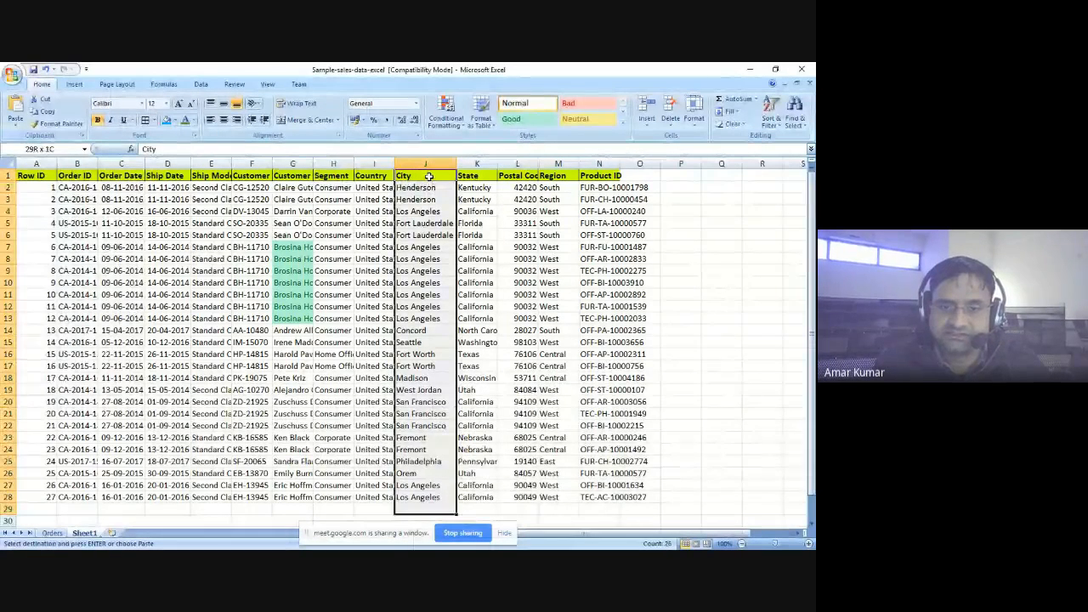
pyautogui.click(445, 112)
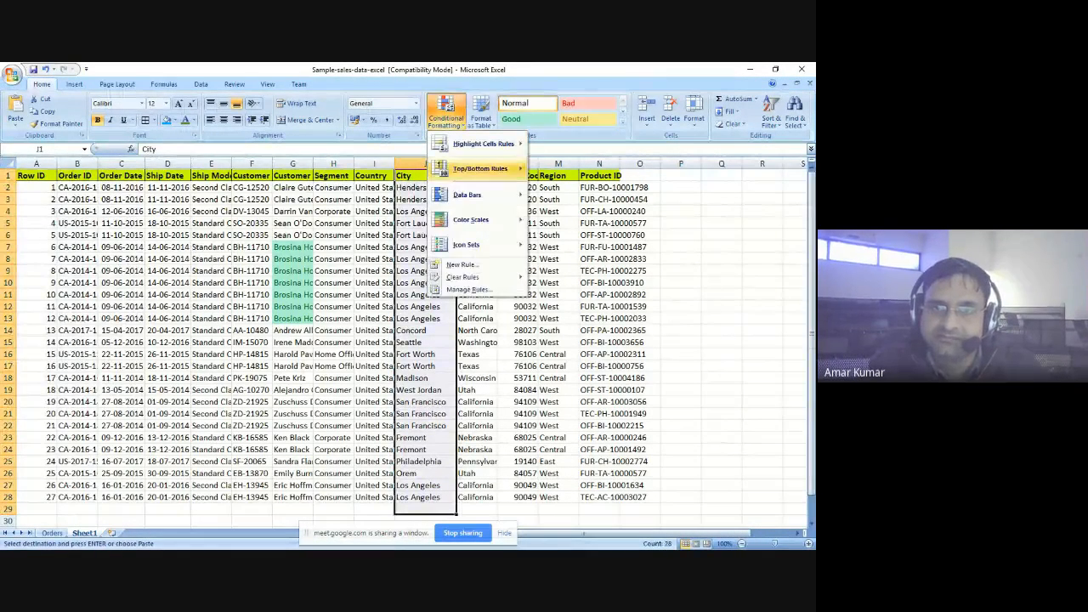
pyautogui.moveTo(471, 219)
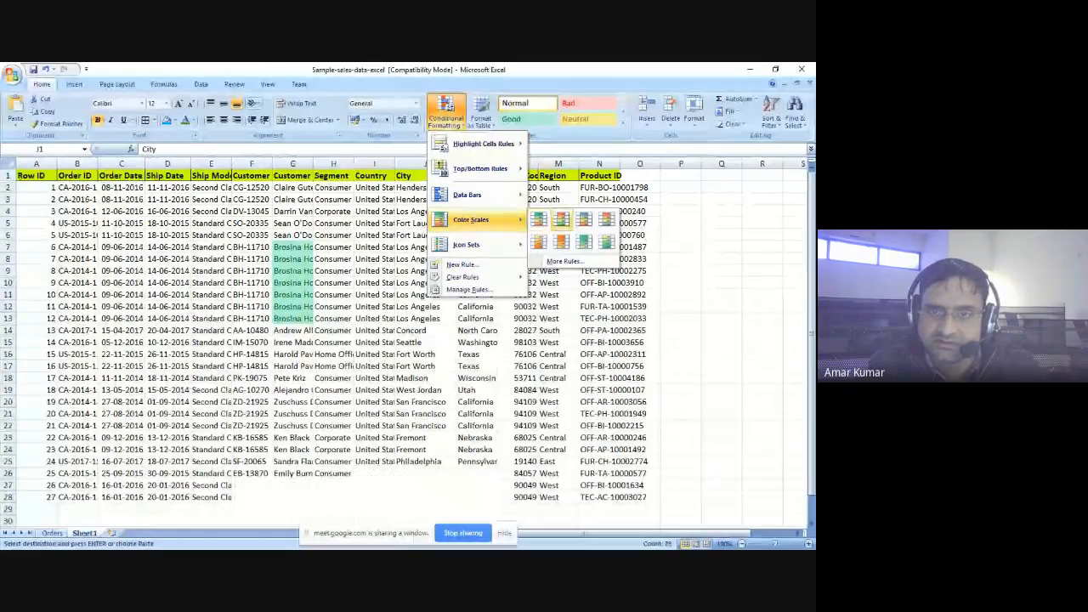
pyautogui.click(584, 217)
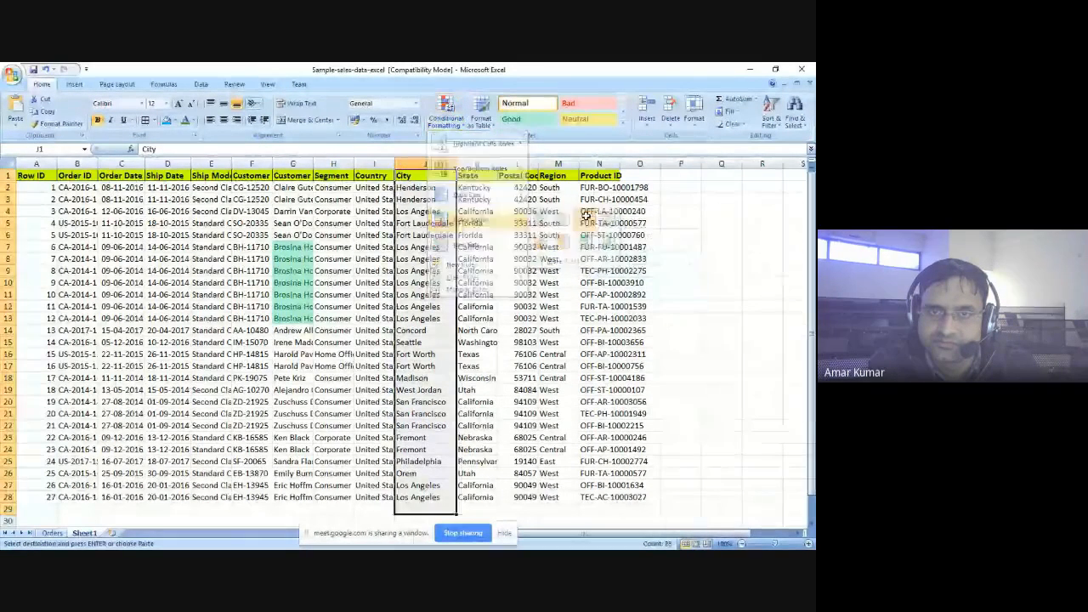
pyautogui.scroll(-3, 421, 218)
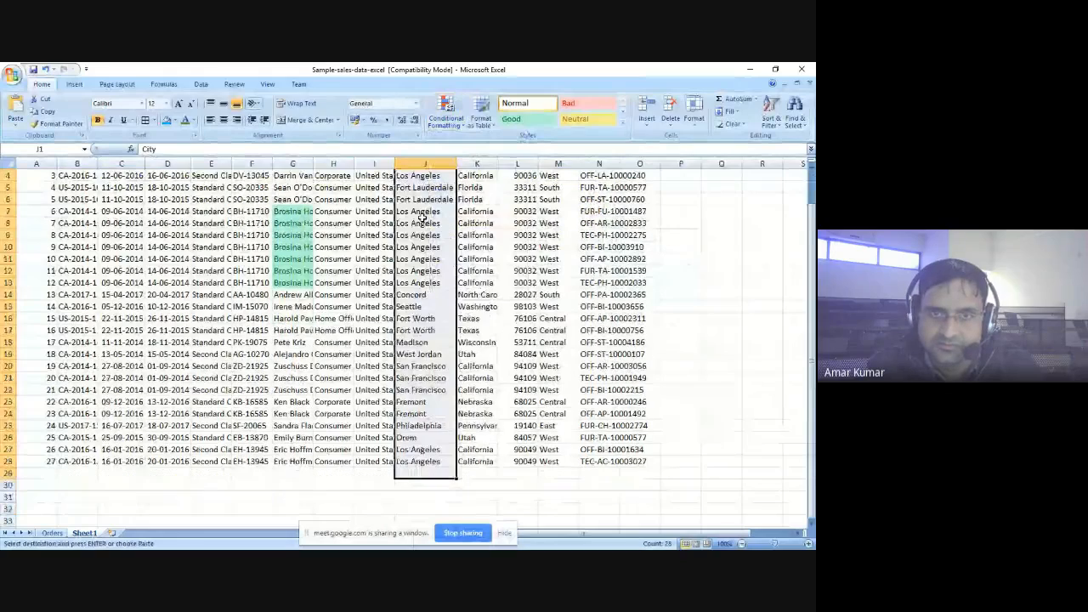
pyautogui.click(421, 217)
pyautogui.scroll(3, 422, 219)
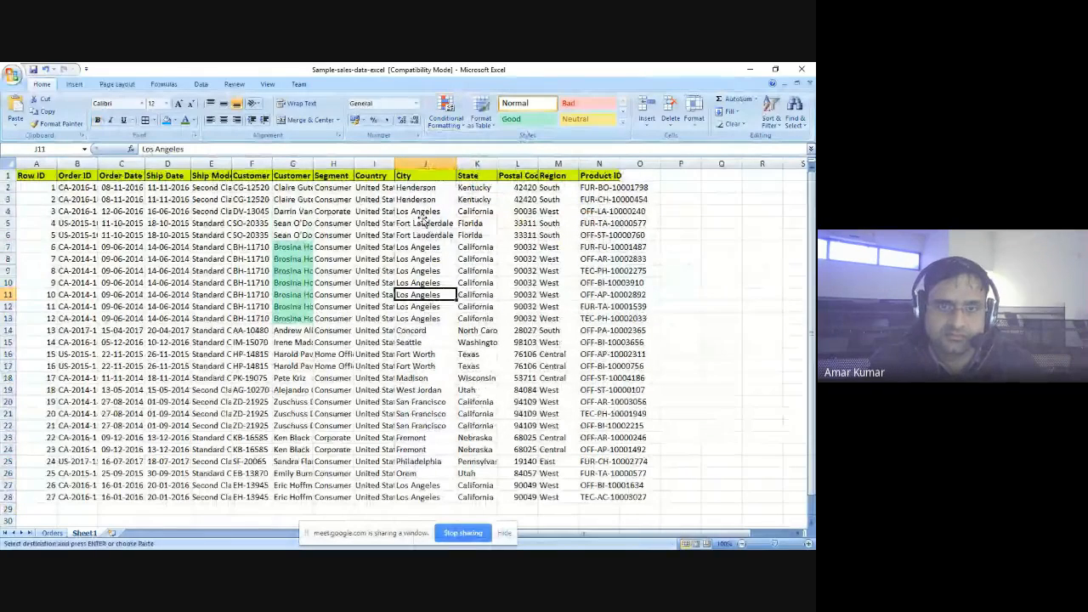
# - Review the conditional formatting categories and apply the Red - Yellow - Green color scale to City cell J11
pyautogui.click(447, 110)
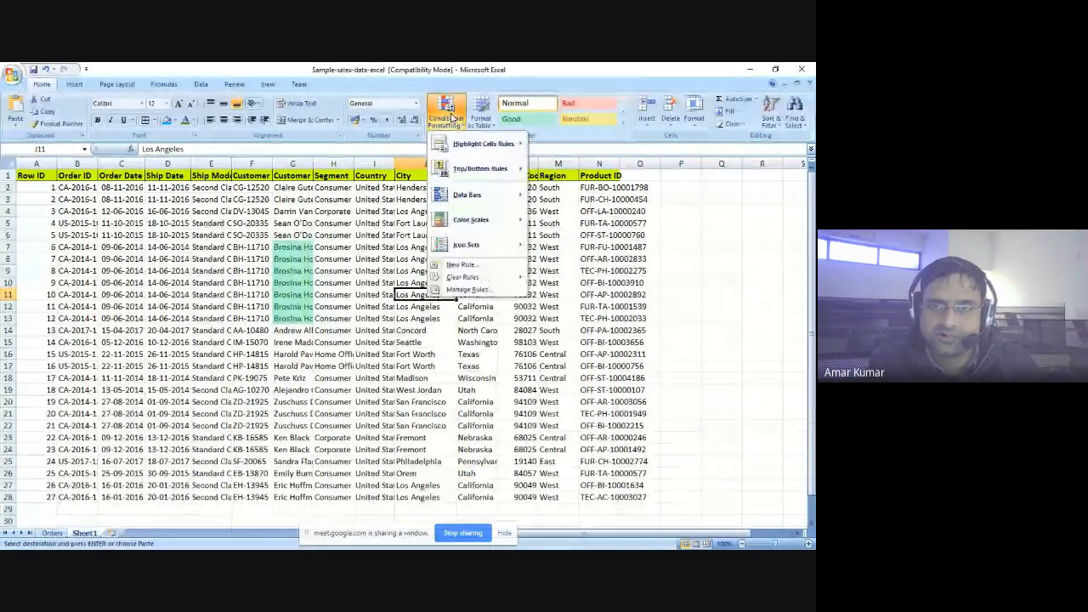
pyautogui.moveTo(481, 168)
pyautogui.moveTo(484, 144)
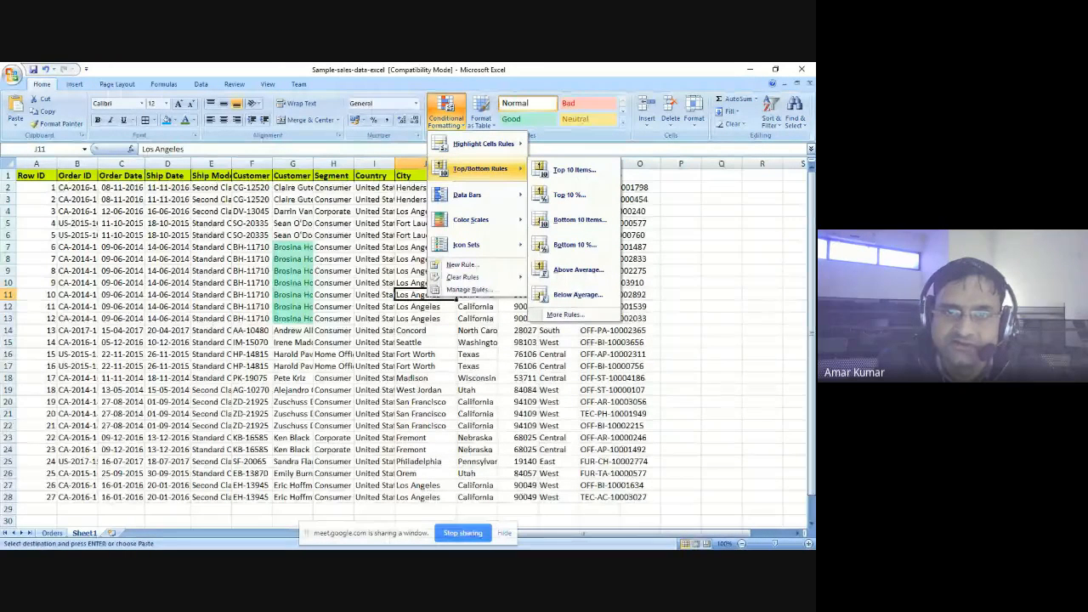
pyautogui.moveTo(471, 194)
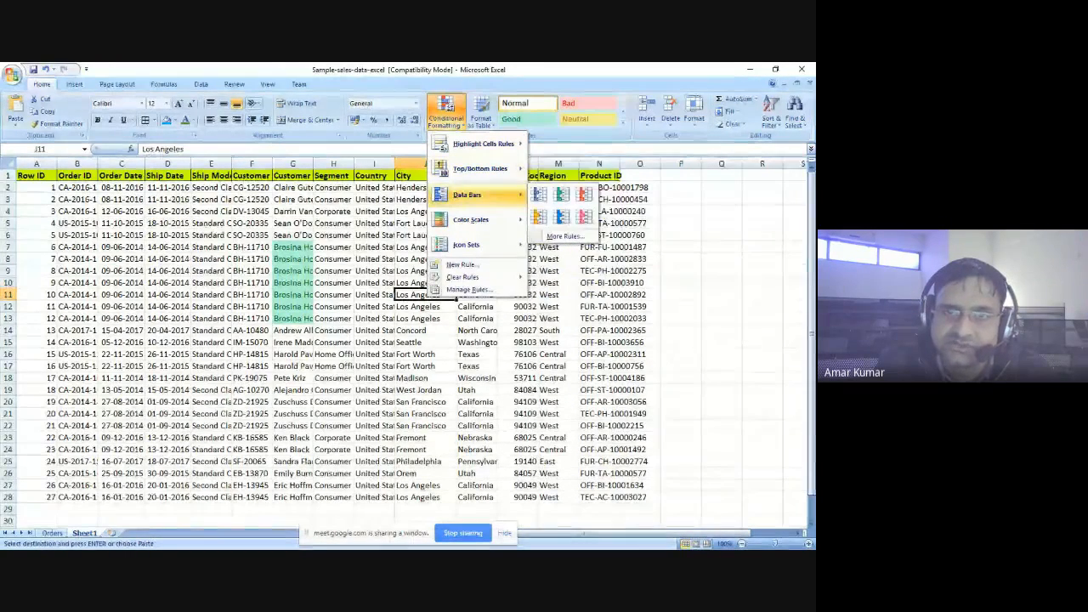
pyautogui.moveTo(472, 219)
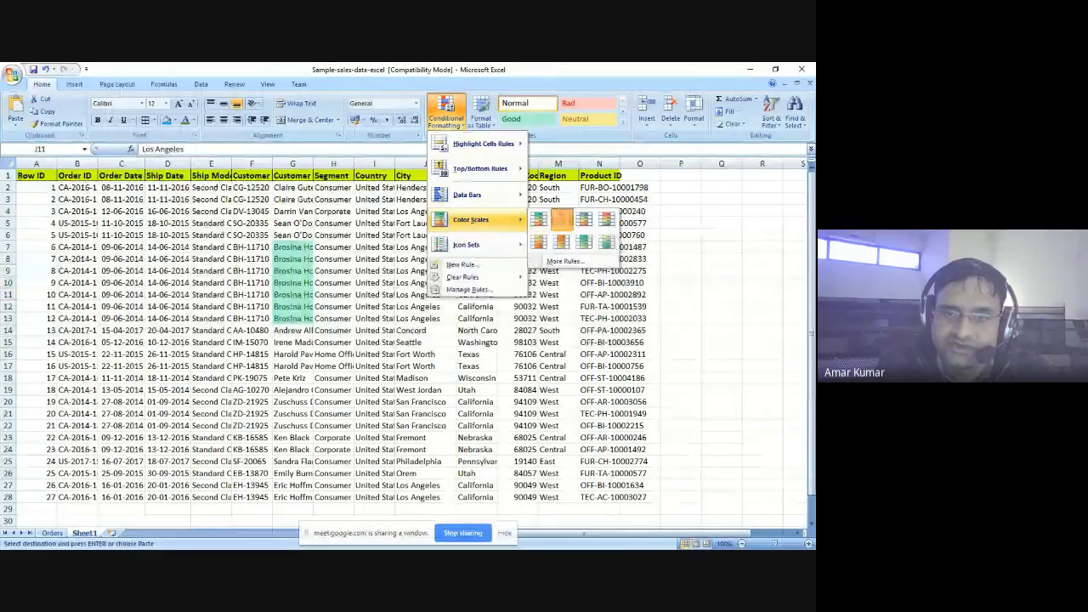
pyautogui.click(564, 218)
pyautogui.click(476, 223)
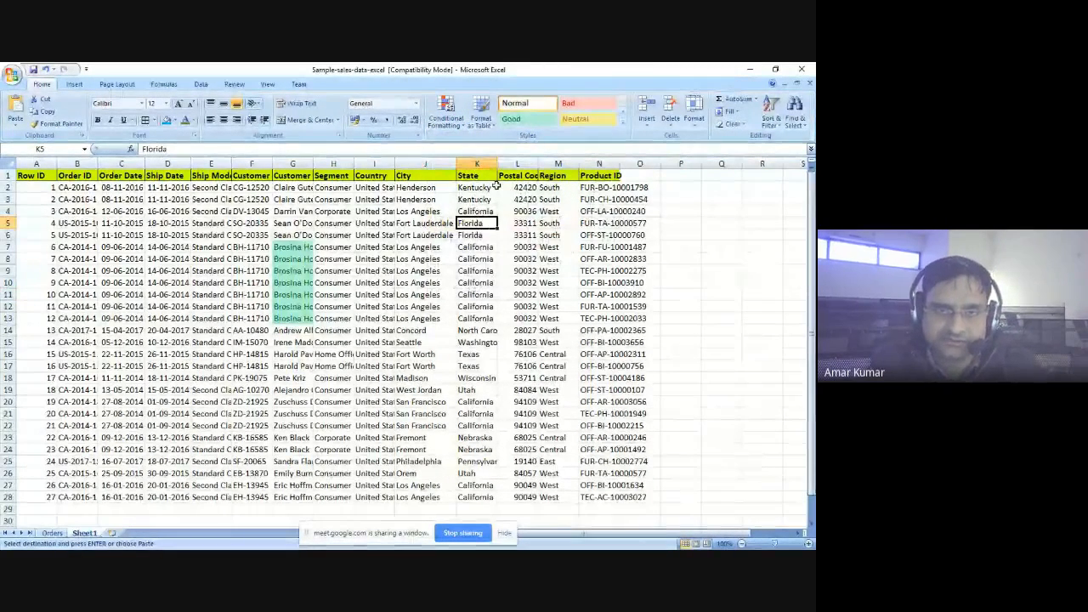
pyautogui.hotkey('alt', 'Tab')
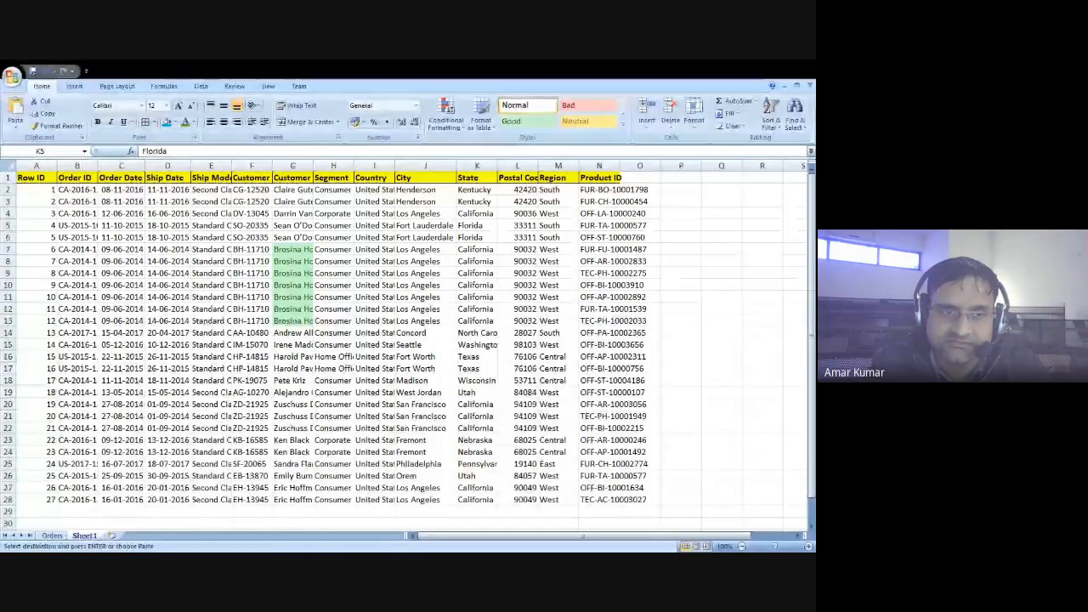
pyautogui.hotkey('alt', 'Tab')
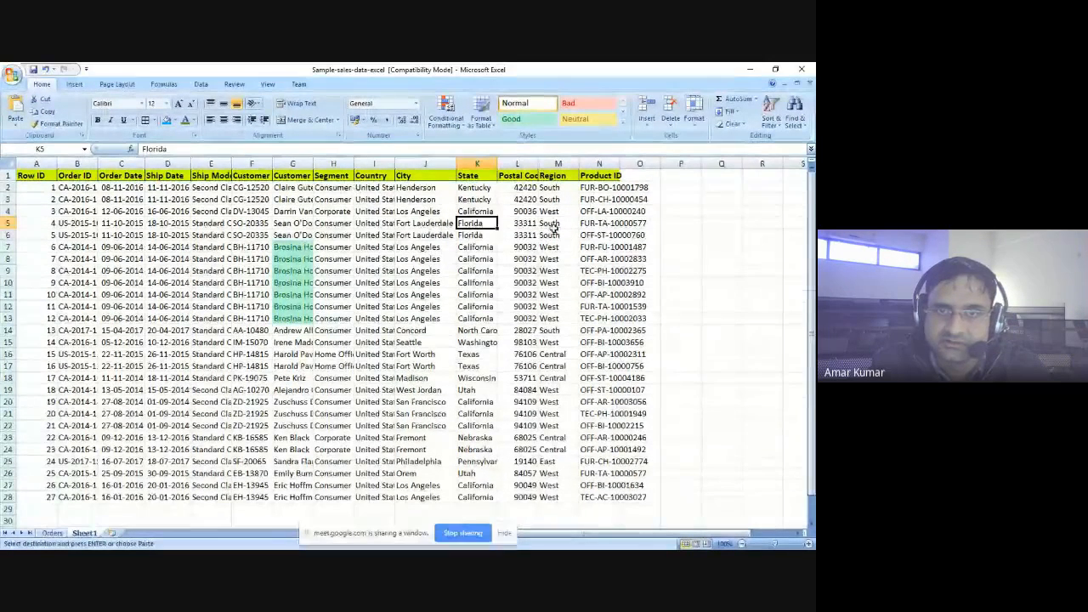
# - Select the whole sales data range on Sheet1 and clear the conditional formatting rules from the entire sheet
pyautogui.click(476, 187)
pyautogui.click(464, 125)
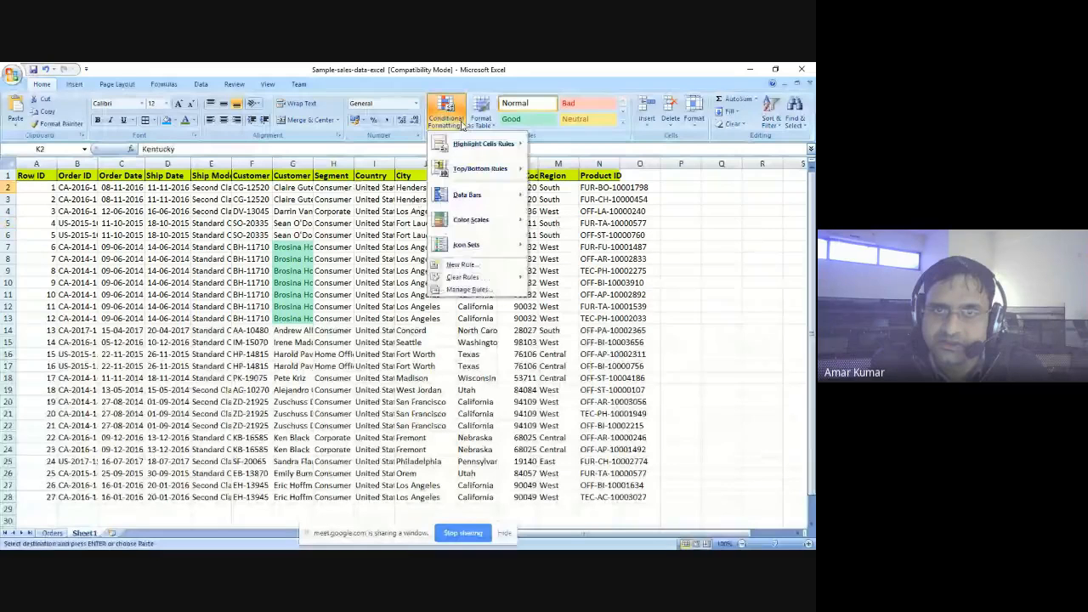
pyautogui.moveTo(488, 278)
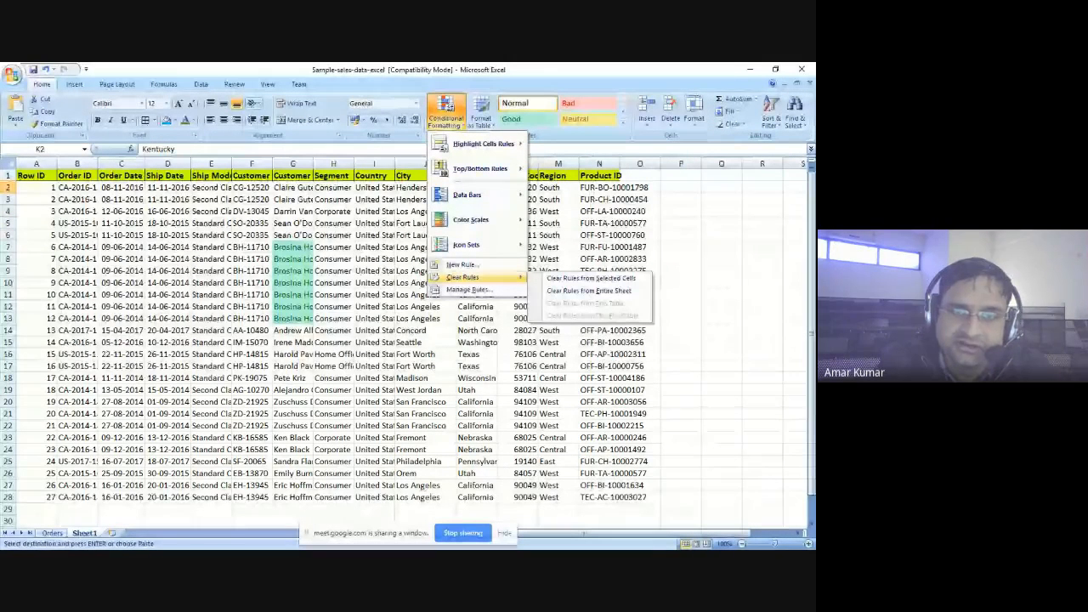
pyautogui.click(256, 225)
pyautogui.hotkey('ctrl', 'a')
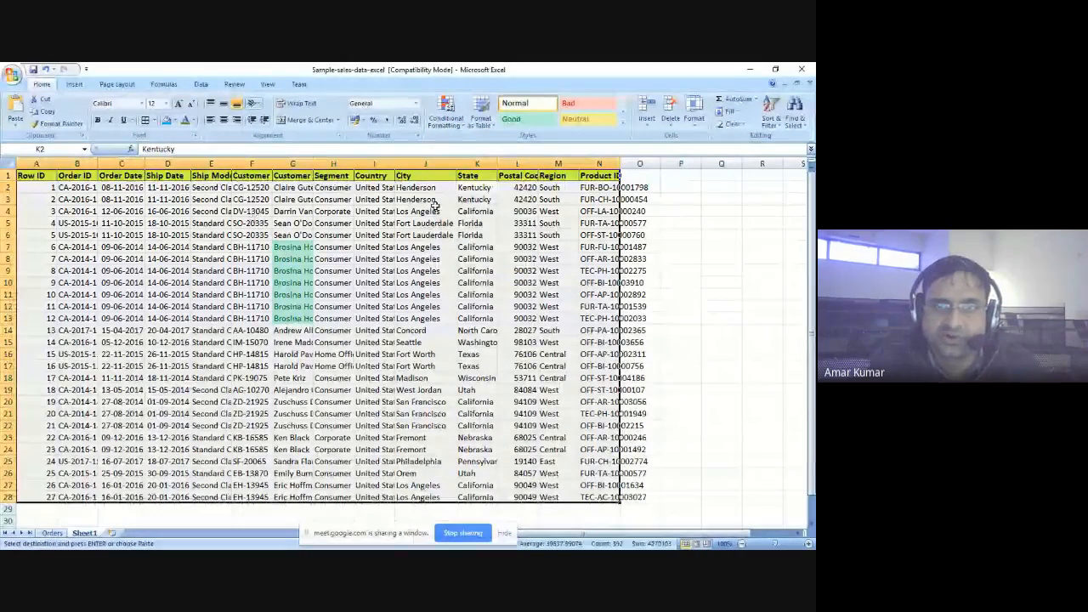
pyautogui.click(445, 113)
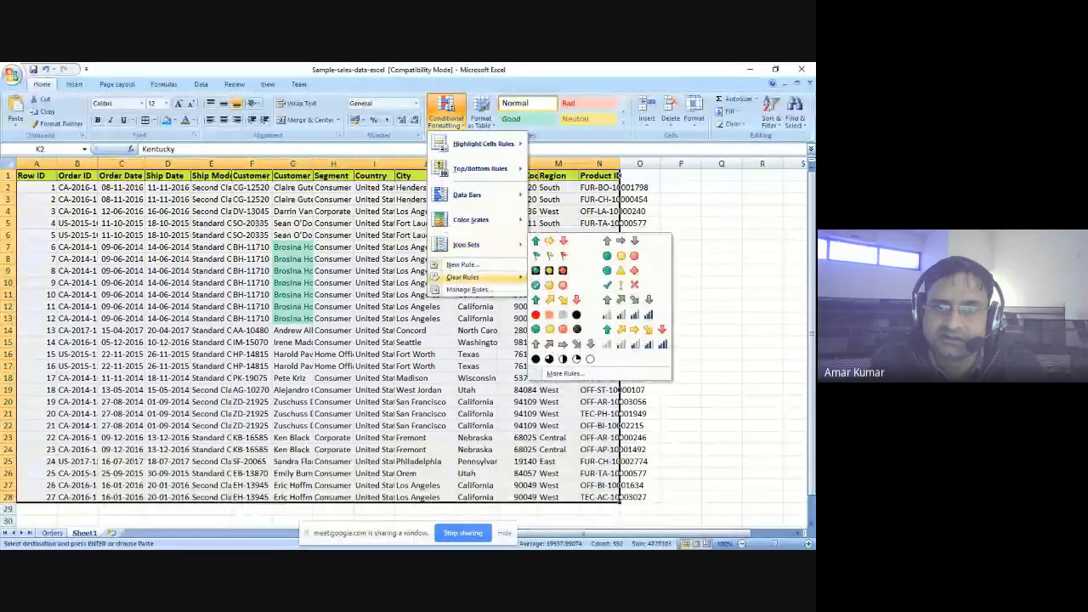
pyautogui.moveTo(501, 277)
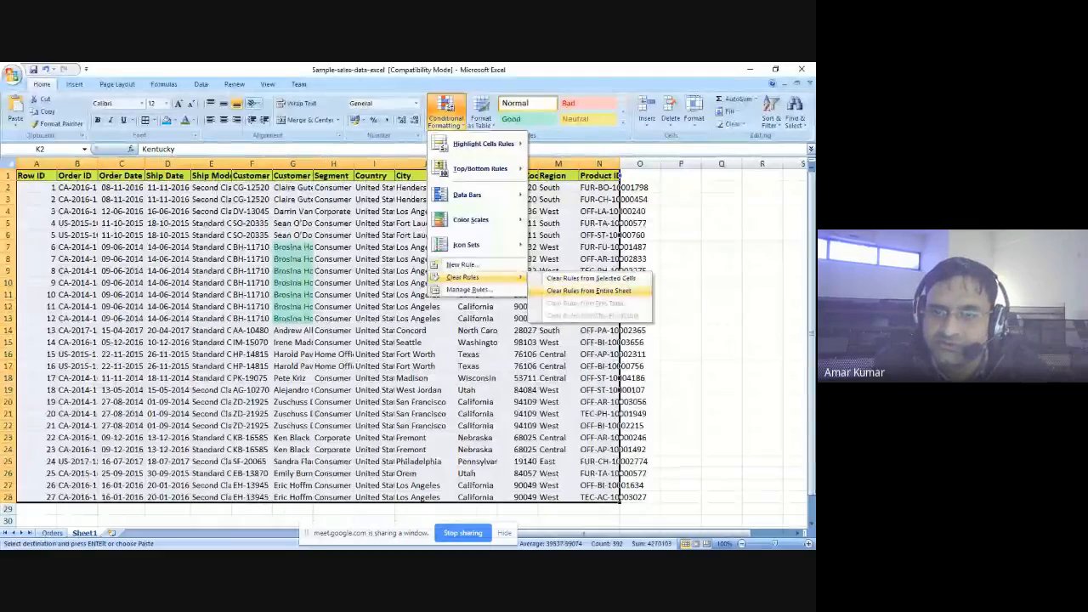
pyautogui.click(588, 290)
pyautogui.click(399, 247)
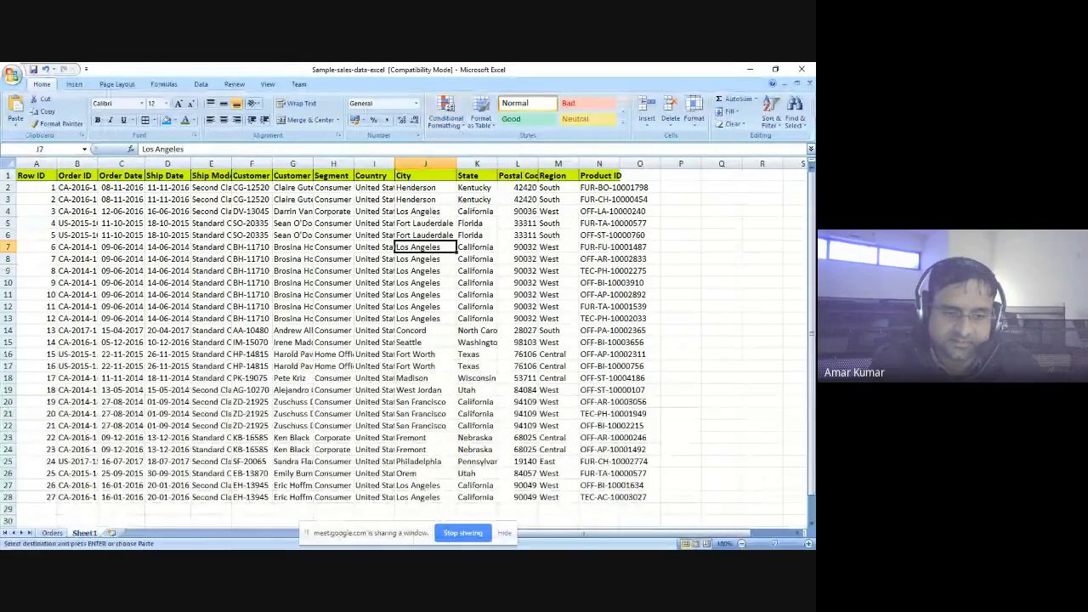
# - Switch to the Find and replace workbook and search for Canada among the Country entries
pyautogui.hotkey('alt', 'Tab')
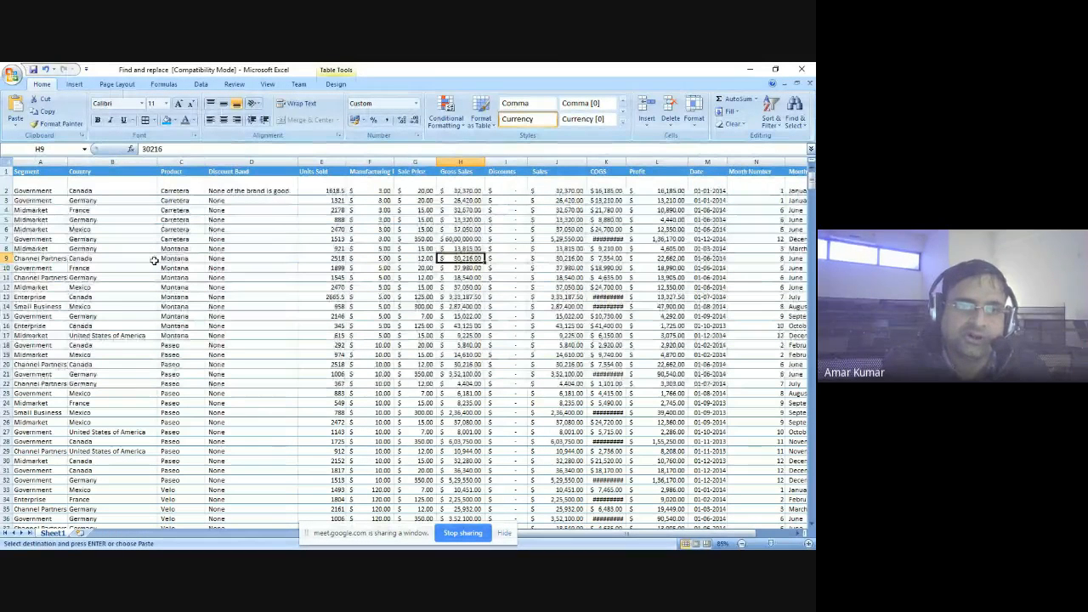
pyautogui.click(169, 191)
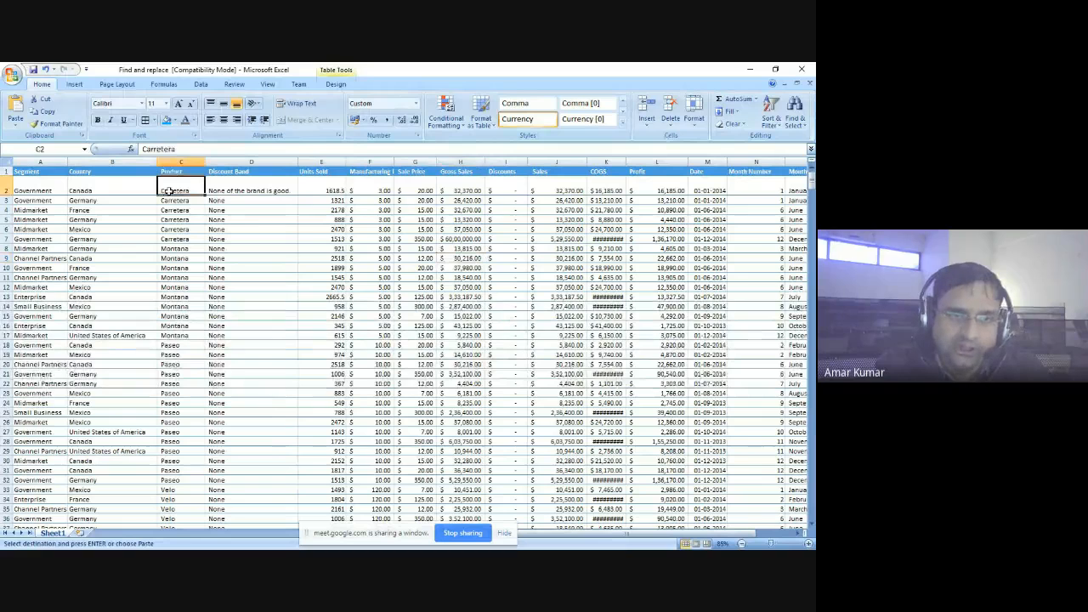
pyautogui.click(115, 189)
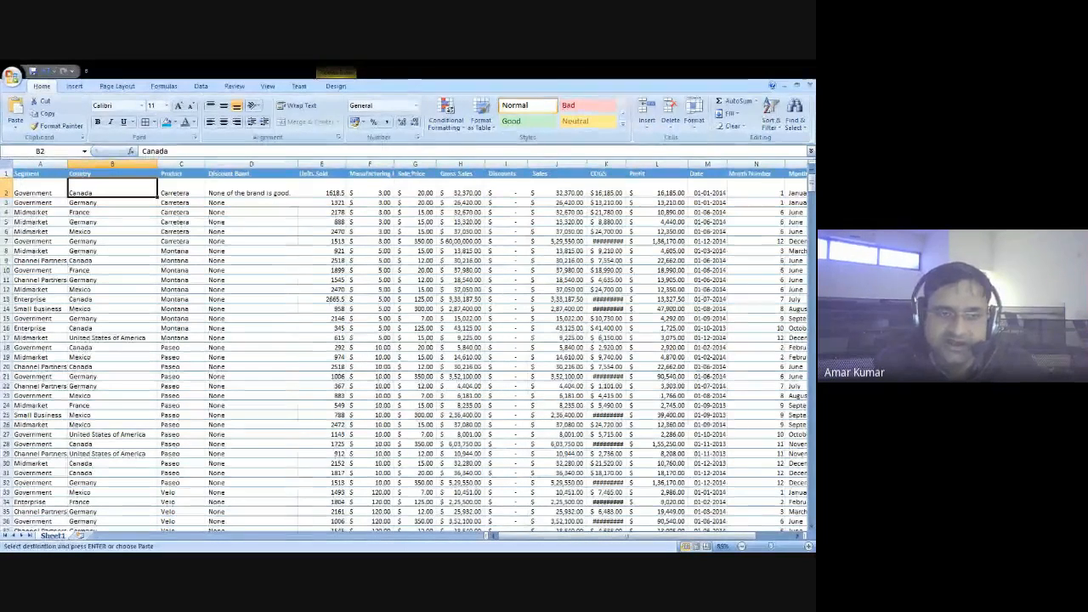
pyautogui.click(112, 261)
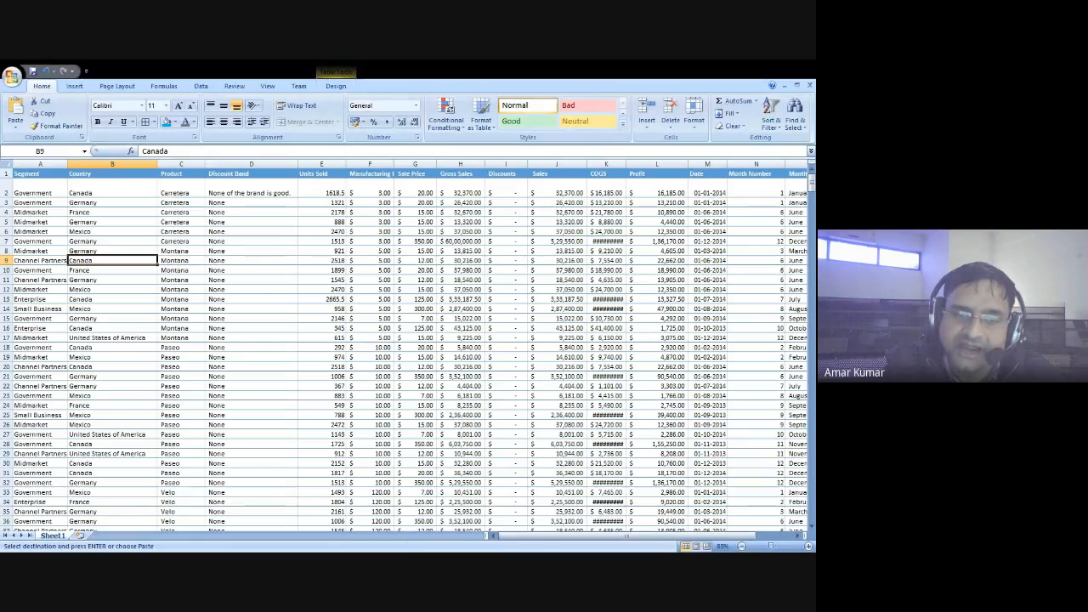
pyautogui.hotkey('ctrl', 'Down')
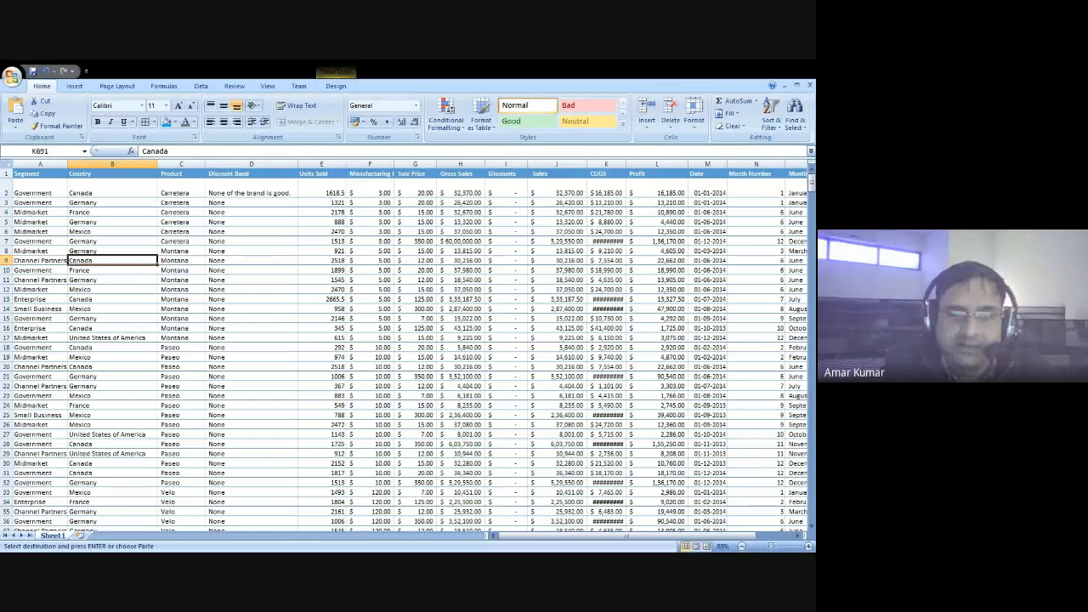
# - Replace every Canada entry with India in the Country column and check the replaced cells
pyautogui.click(111, 193)
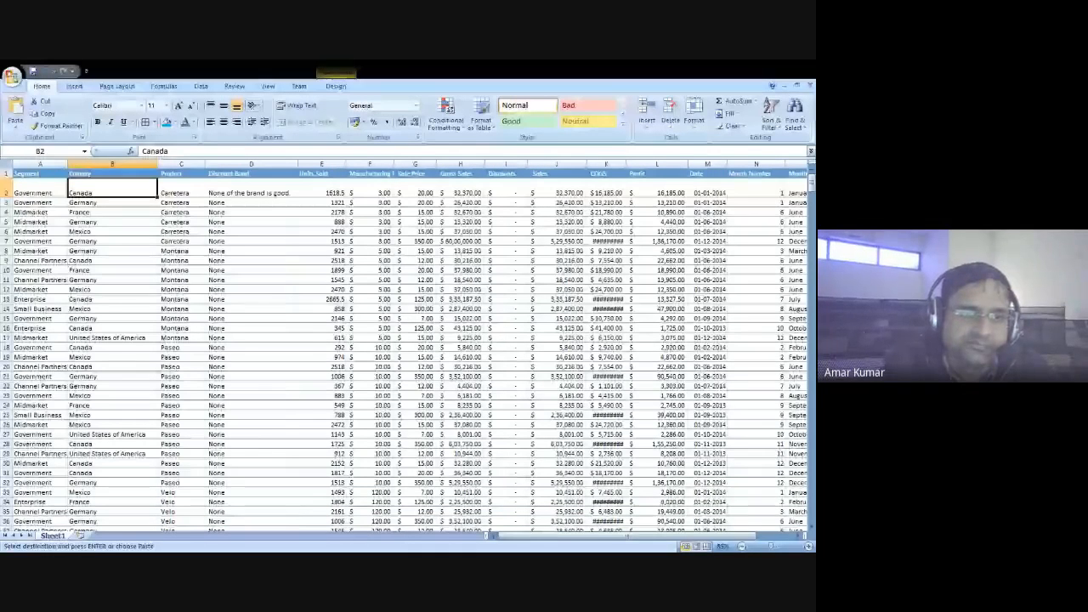
pyautogui.hotkey('alt', 'a')
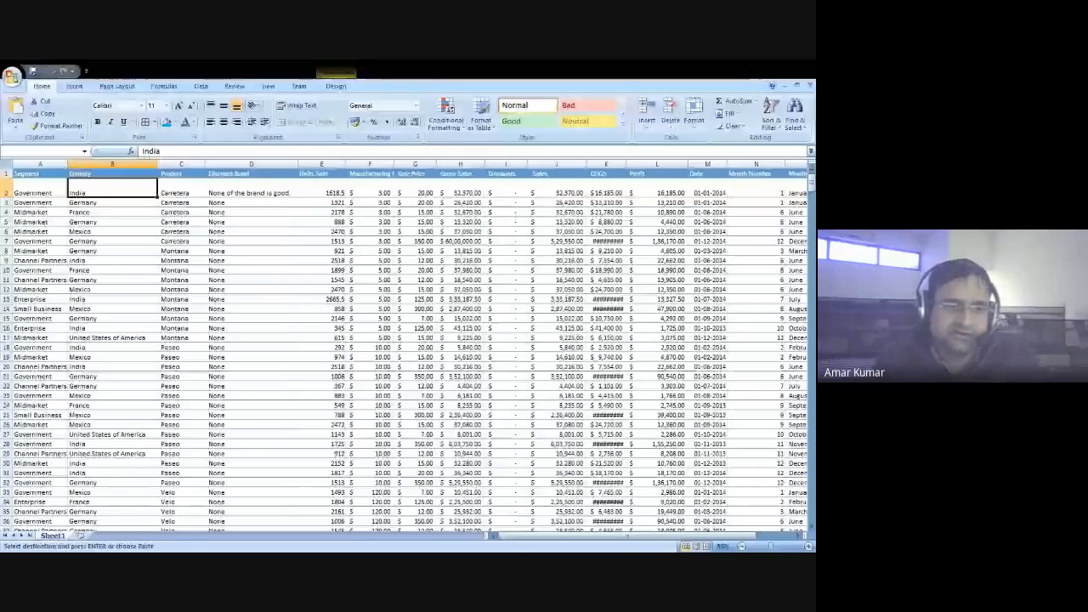
pyautogui.press('Escape')
pyautogui.click(100, 258)
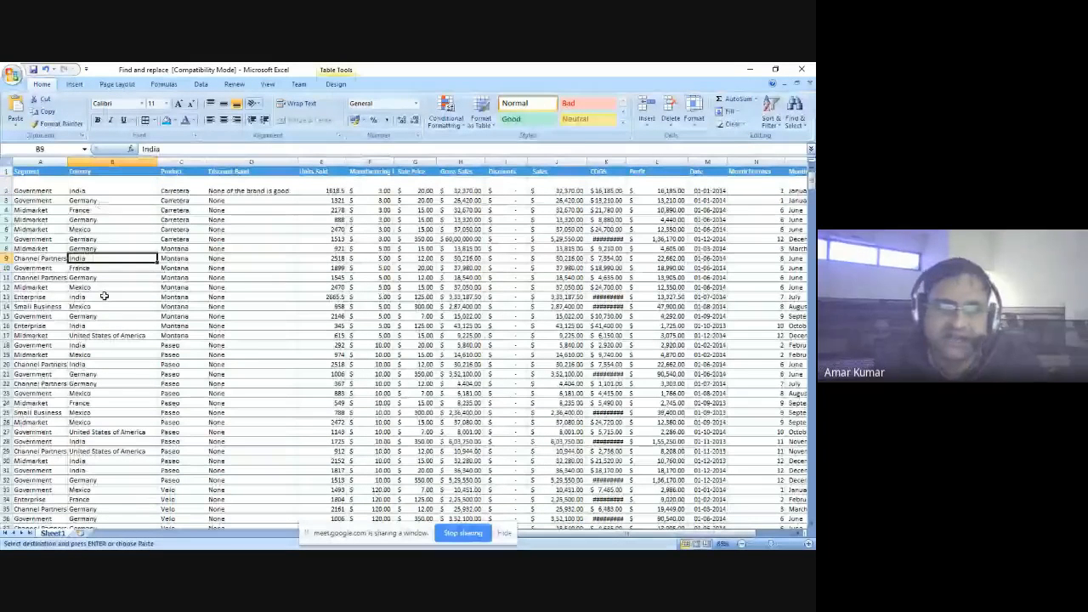
pyautogui.click(101, 326)
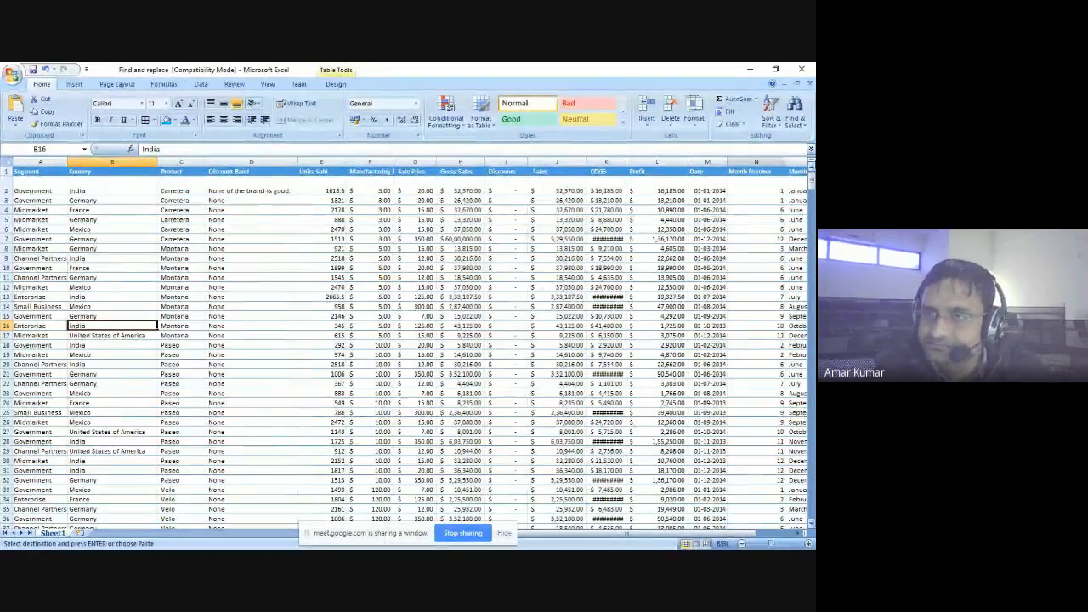
# - Turn on filtering for the table's header row, starting from the Country header cell
pyautogui.click(774, 119)
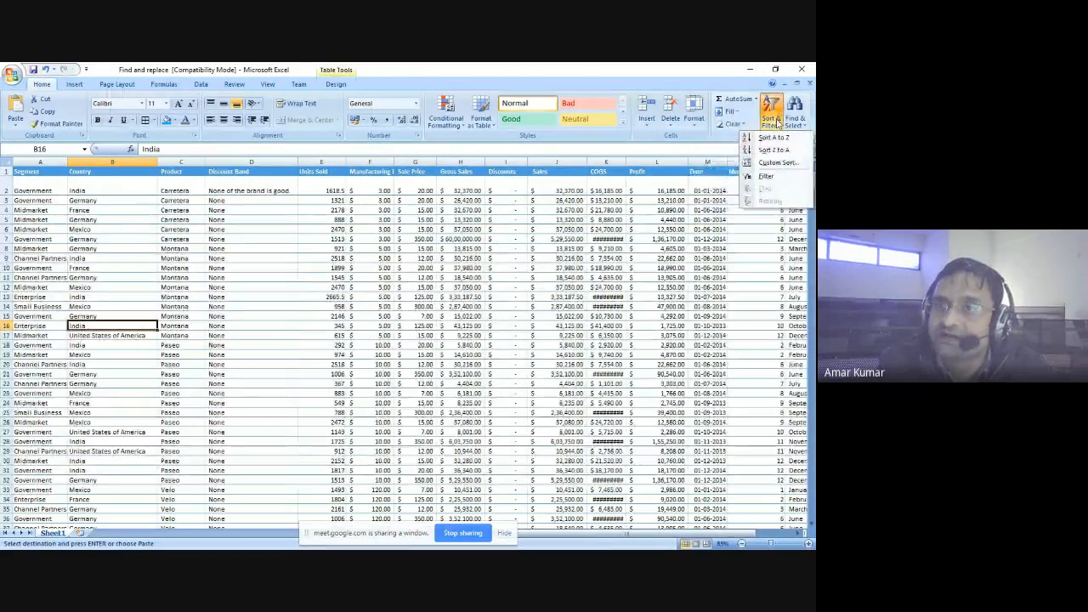
pyautogui.click(315, 200)
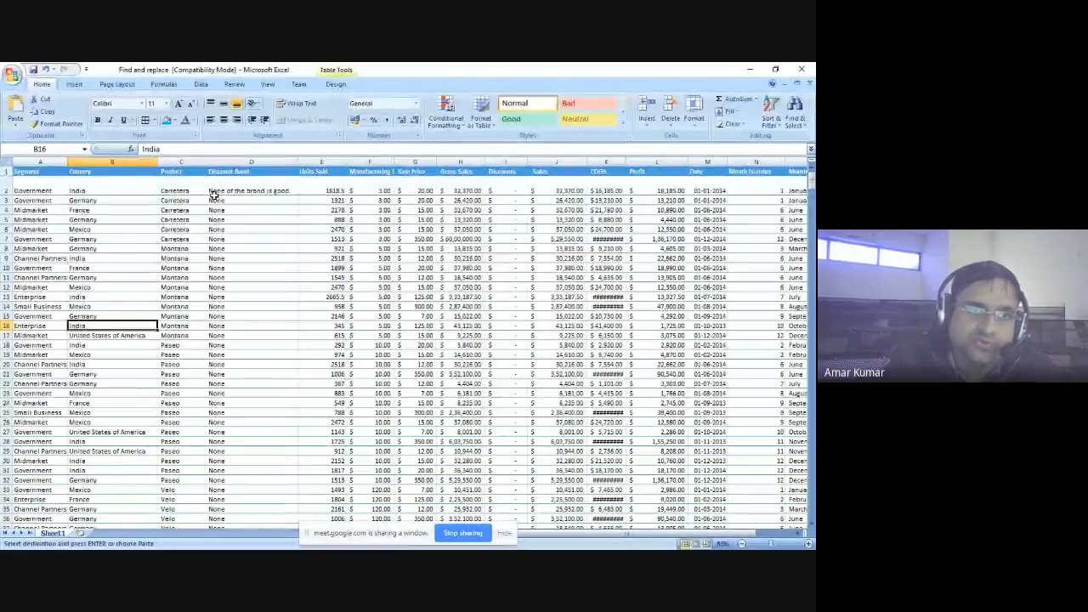
pyautogui.click(128, 171)
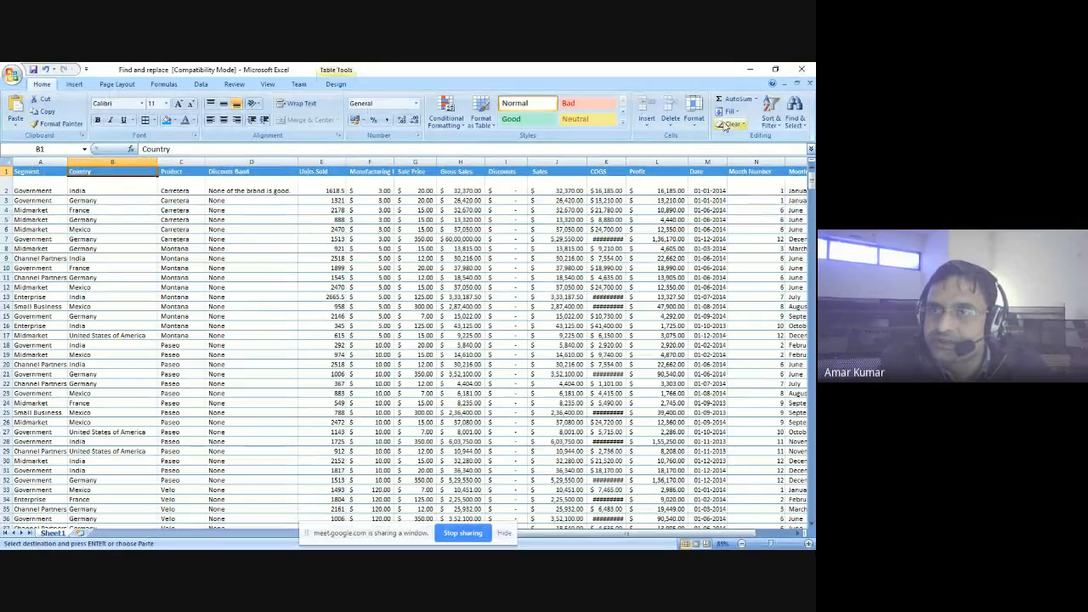
pyautogui.click(771, 113)
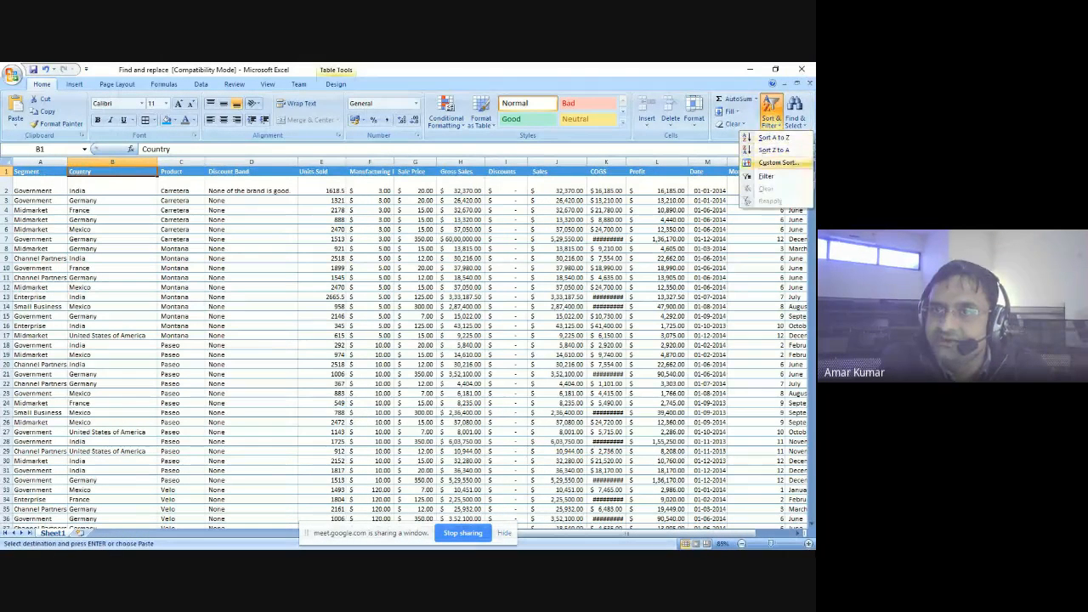
pyautogui.click(765, 176)
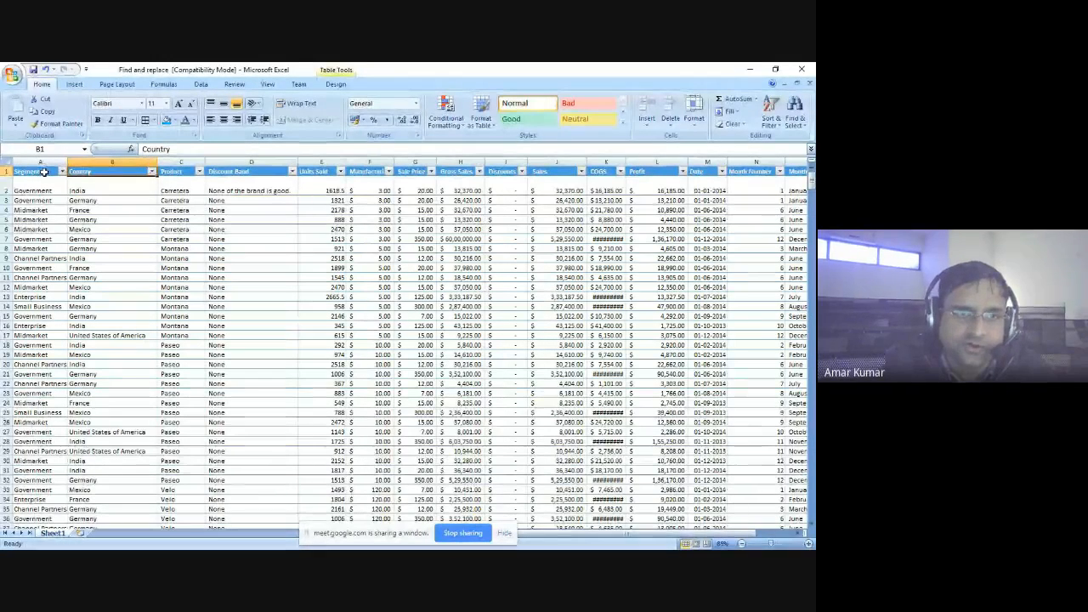
# - Filter the Country column to Germany only by excluding France, India, Mexico and United States of America, and review the rows
pyautogui.click(151, 172)
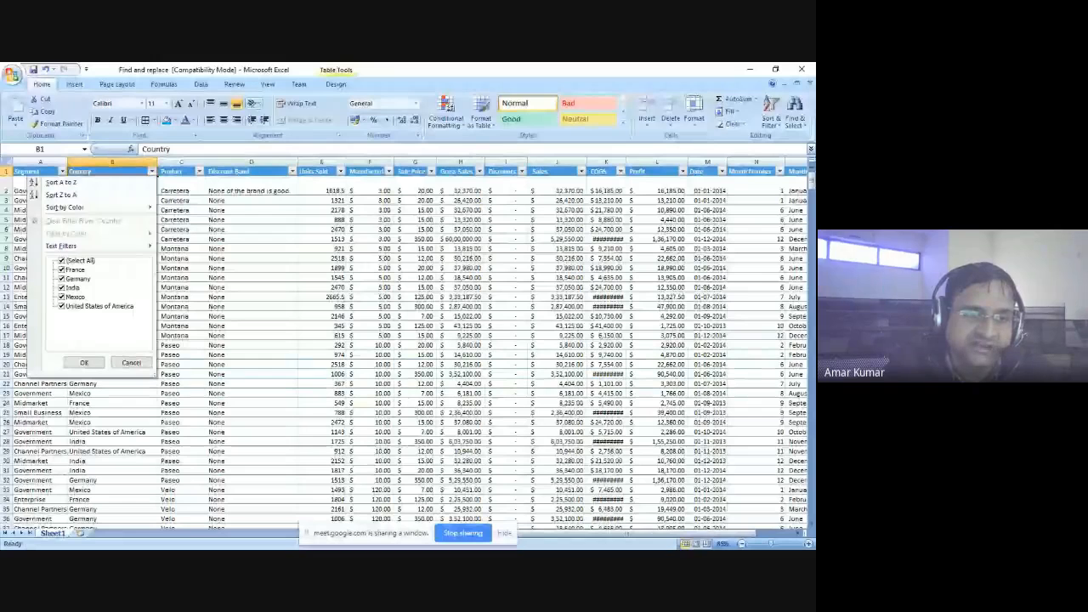
pyautogui.click(61, 287)
pyautogui.click(61, 297)
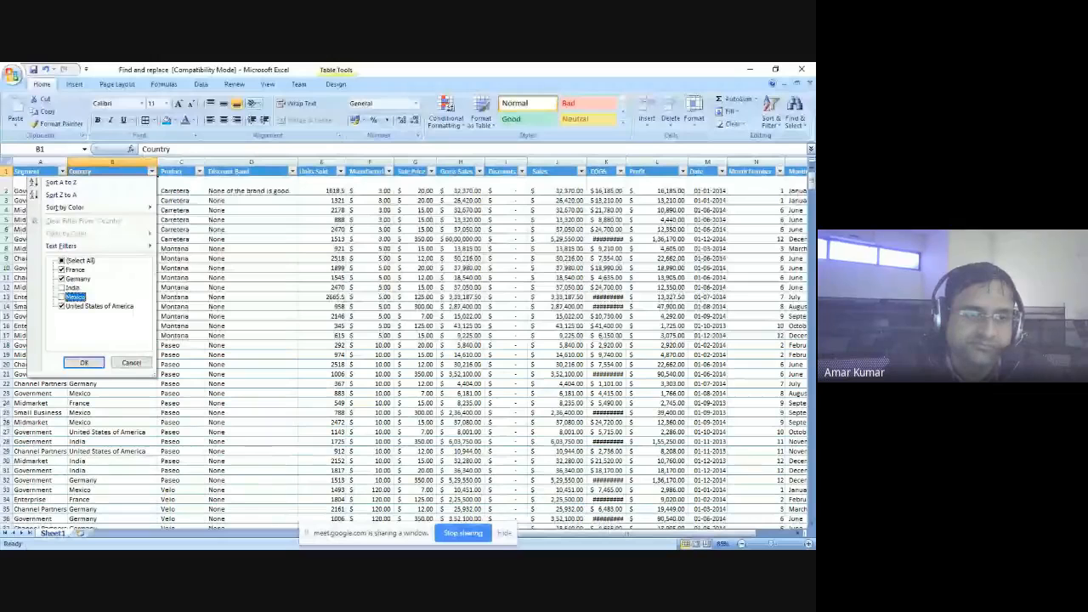
pyautogui.click(61, 306)
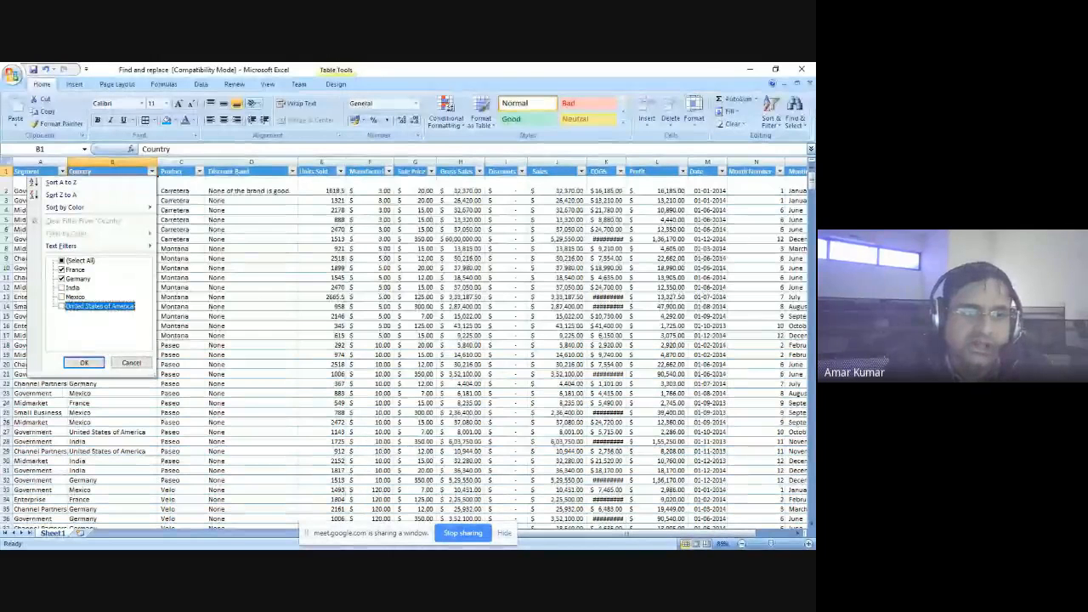
pyautogui.click(61, 269)
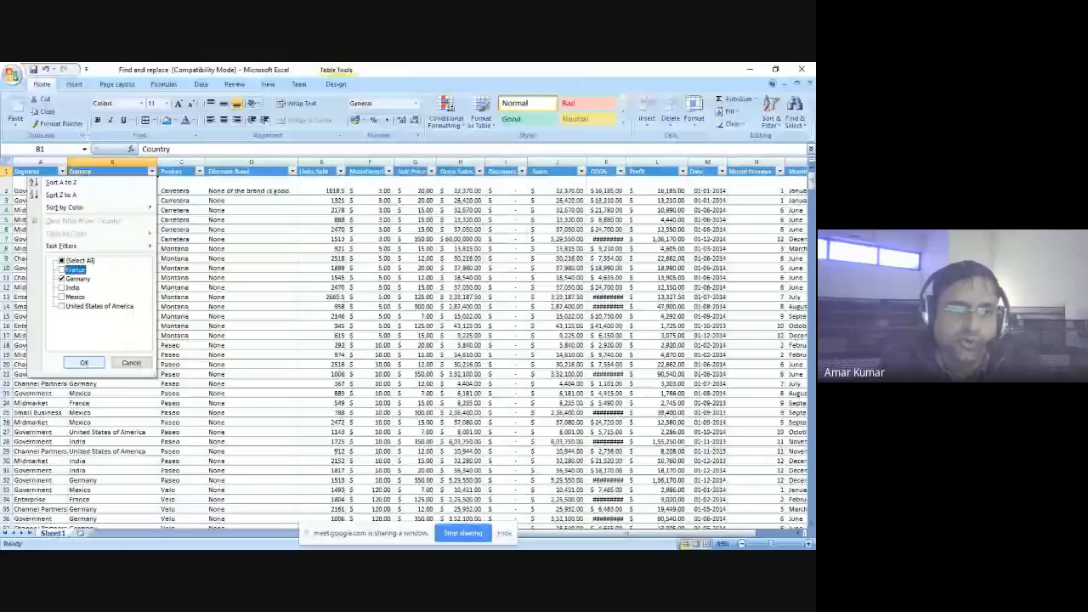
pyautogui.click(84, 362)
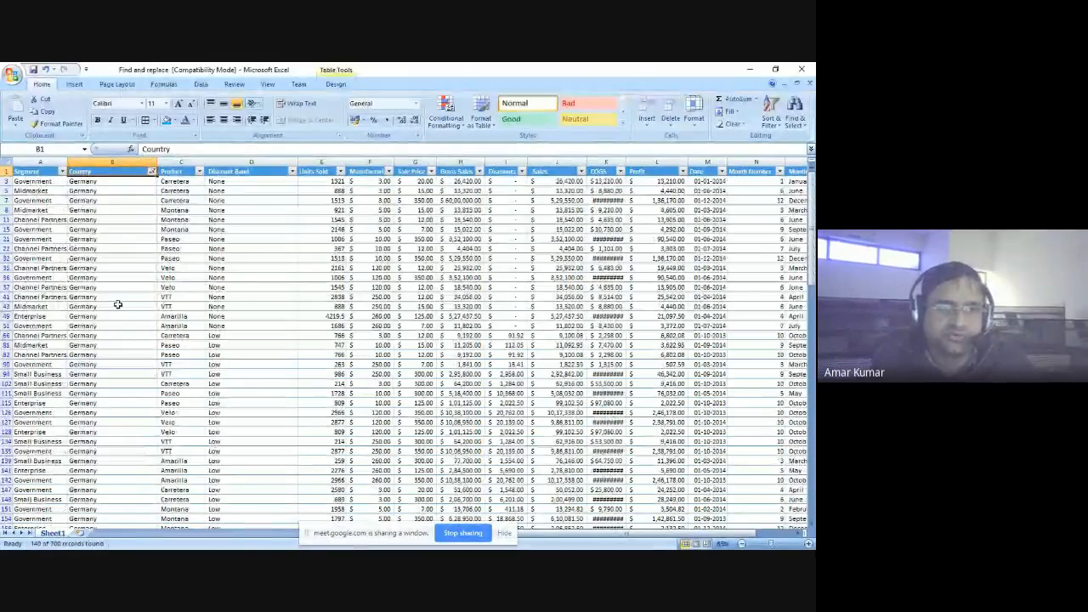
pyautogui.scroll(-7, 118, 304)
pyautogui.scroll(4, 117, 304)
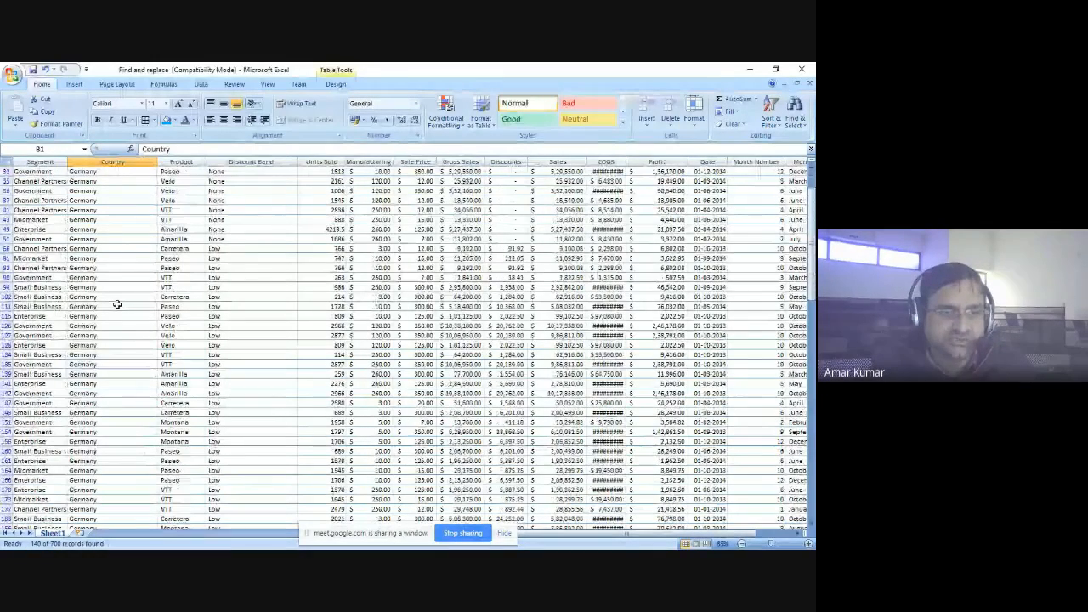
pyautogui.scroll(4, 117, 304)
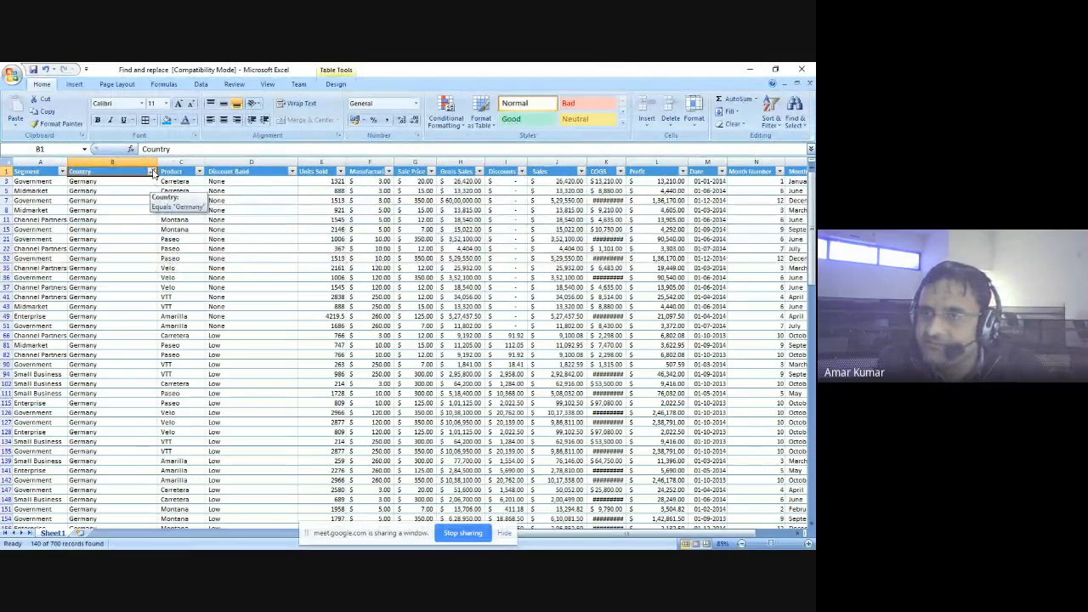
# - Add India to the Country filter alongside Germany and check the filtered Country cells
pyautogui.click(153, 171)
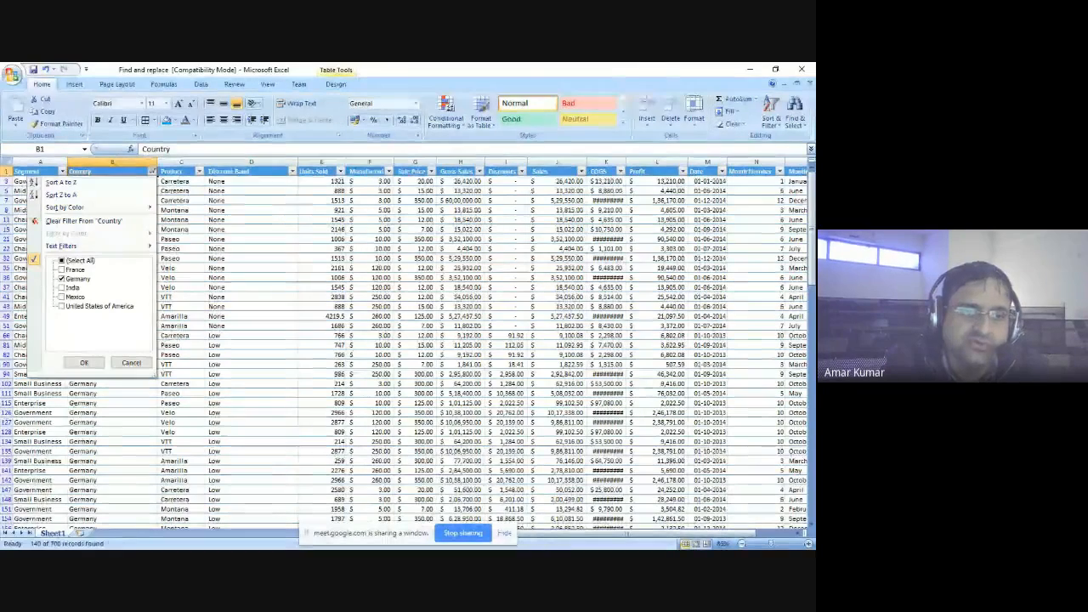
pyautogui.click(68, 288)
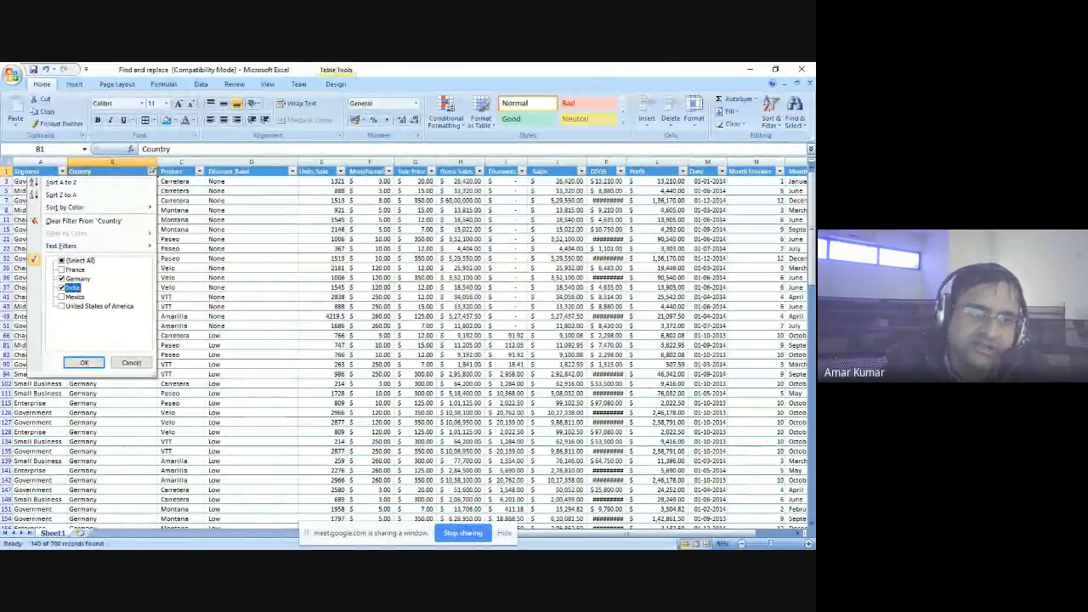
pyautogui.click(84, 362)
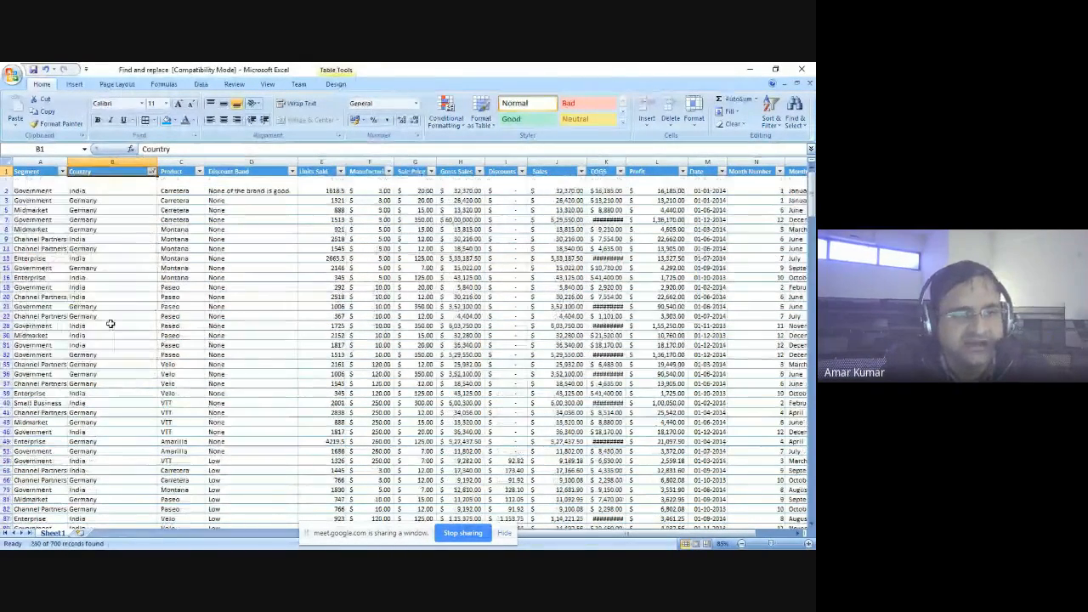
pyautogui.click(88, 186)
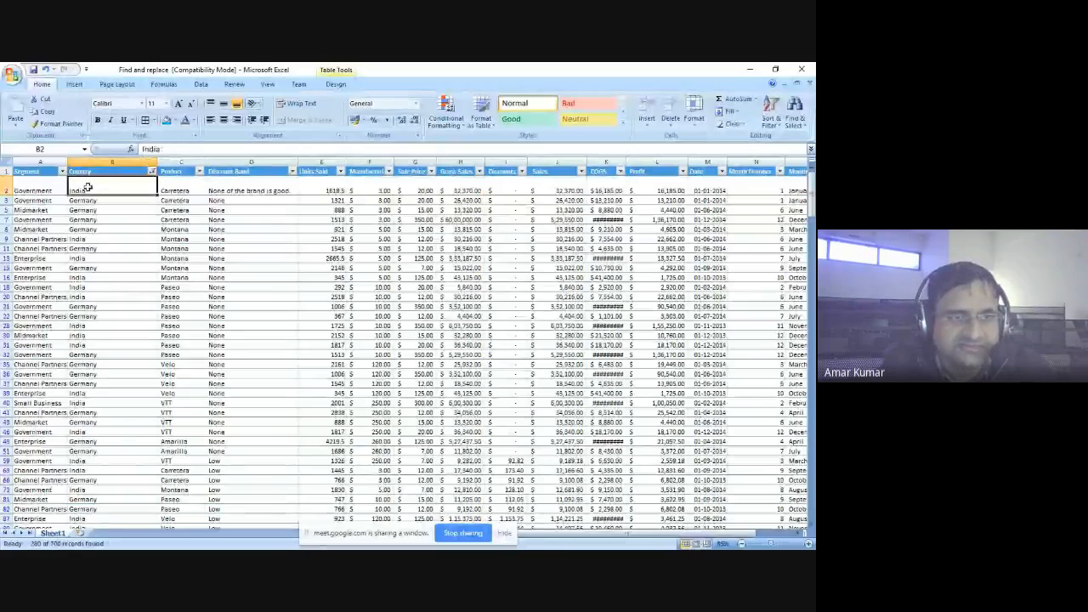
pyautogui.click(88, 258)
pyautogui.click(90, 303)
pyautogui.click(94, 364)
pyautogui.doubleClick(95, 364)
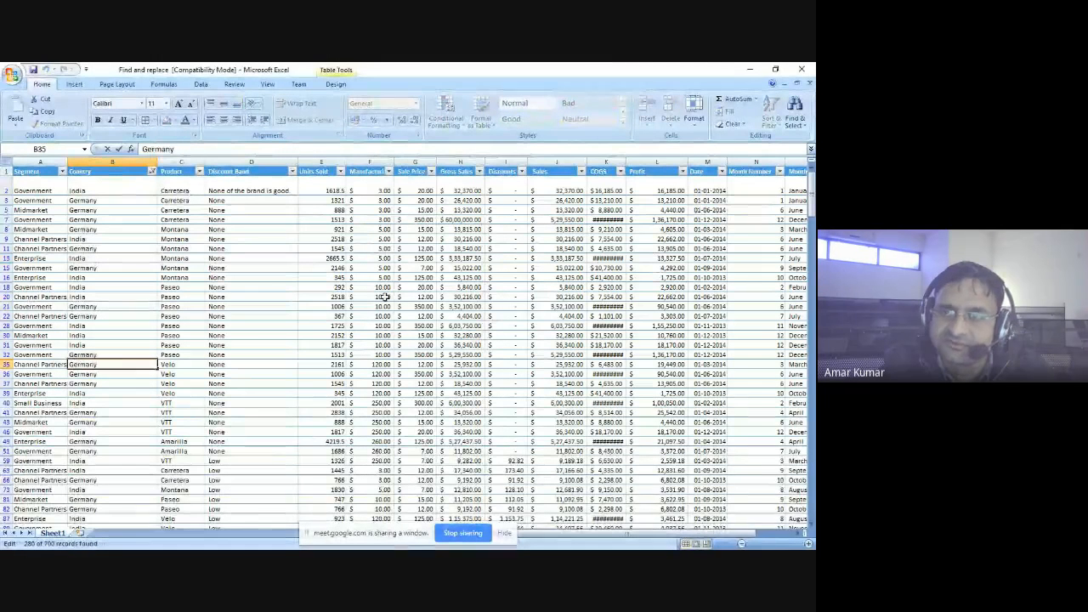
# - Filter the Date column to exclude September, October, November and December 2013, and check the remaining dates
pyautogui.click(721, 172)
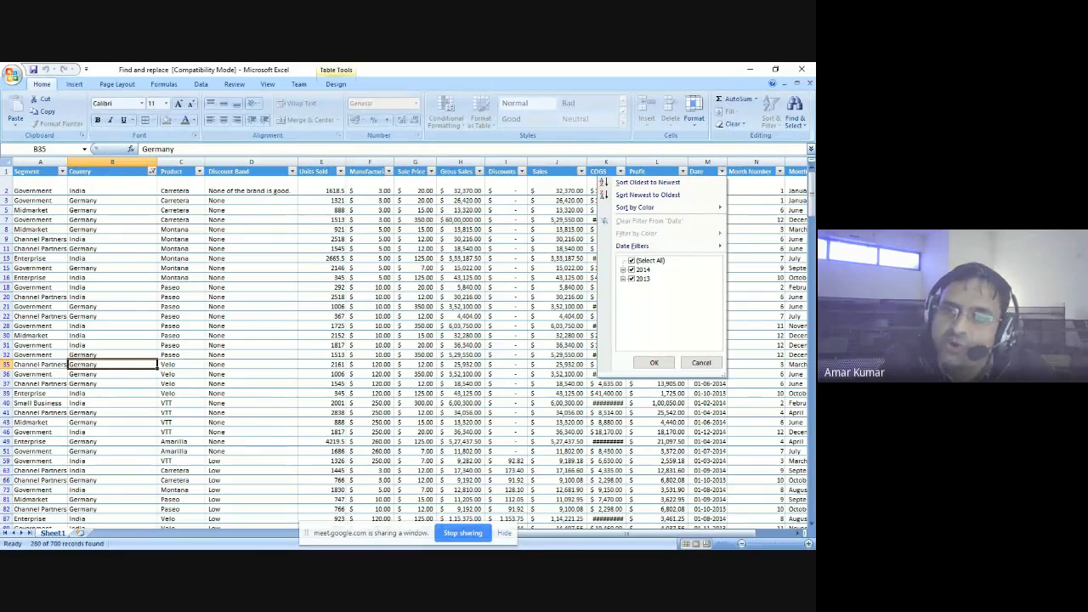
pyautogui.click(623, 278)
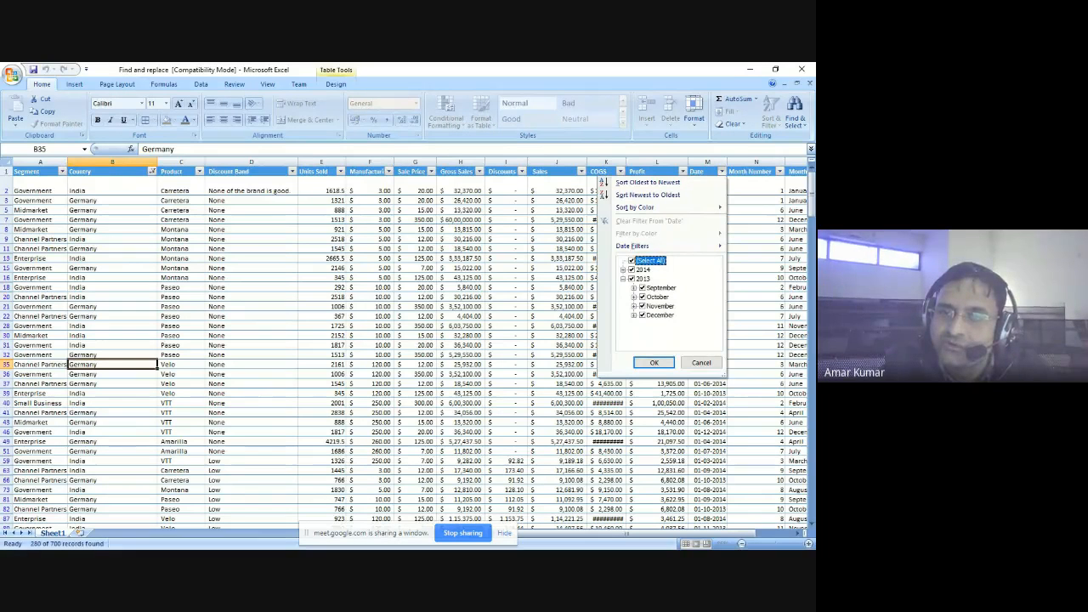
pyautogui.click(642, 288)
pyautogui.click(642, 297)
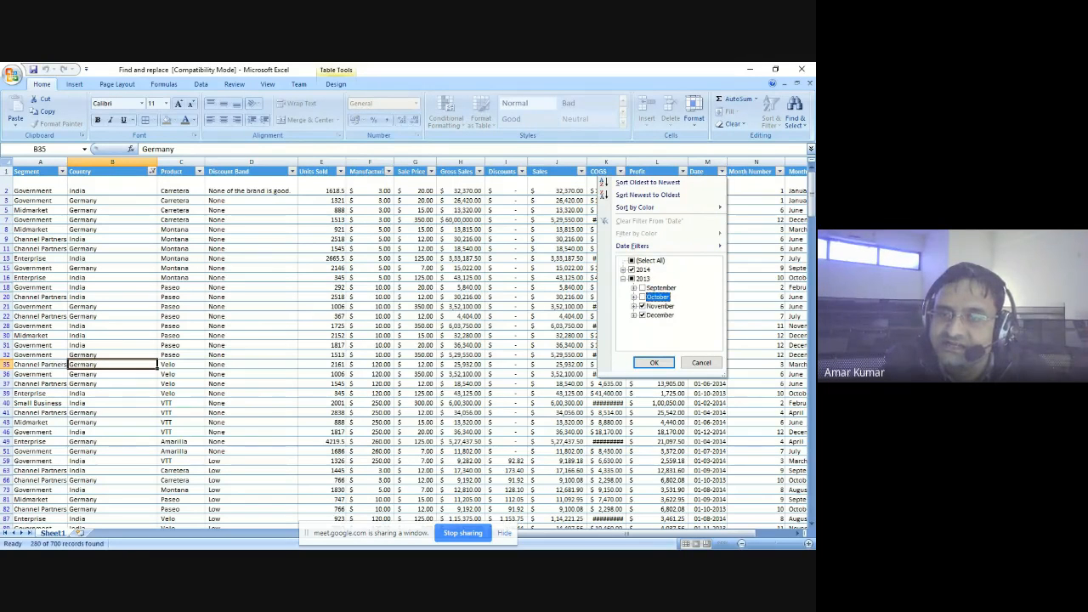
pyautogui.click(642, 306)
pyautogui.click(642, 315)
pyautogui.click(654, 363)
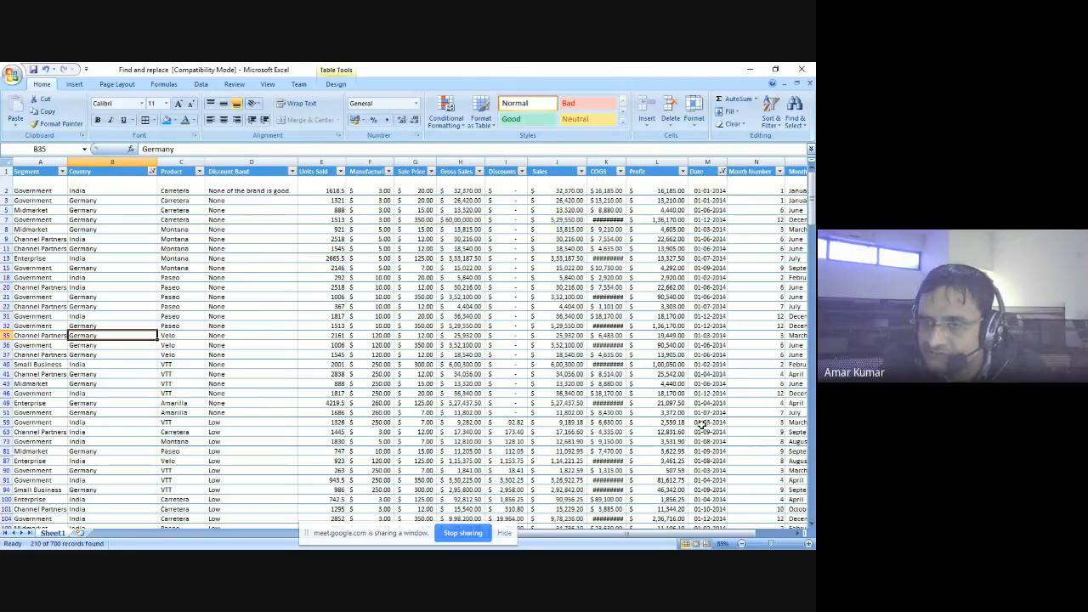
pyautogui.scroll(-2, 714, 452)
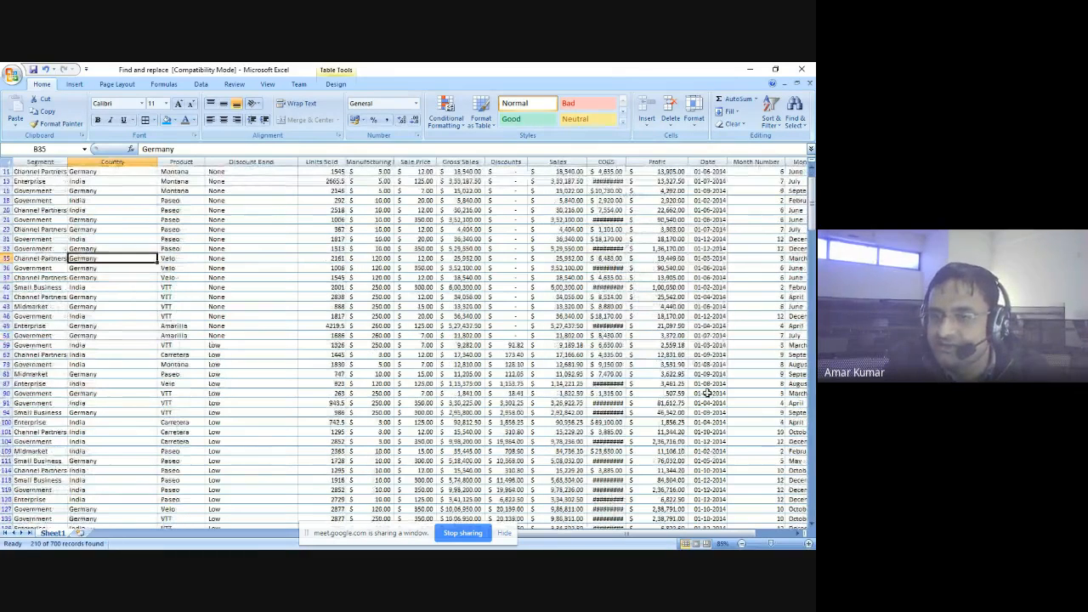
pyautogui.click(705, 393)
pyautogui.press('Down')
pyautogui.press('Down')
pyautogui.press('Down')
pyautogui.press('Down')
pyautogui.press('Down')
pyautogui.press('Down')
pyautogui.press('Down')
pyautogui.press('Down')
pyautogui.press('Down')
pyautogui.press('Down')
pyautogui.press('Down')
pyautogui.press('Down')
pyautogui.press('Down')
pyautogui.press('Down')
pyautogui.press('Down')
pyautogui.press('Down')
pyautogui.press('Down')
pyautogui.press('Down')
pyautogui.press('Down')
pyautogui.press('Down')
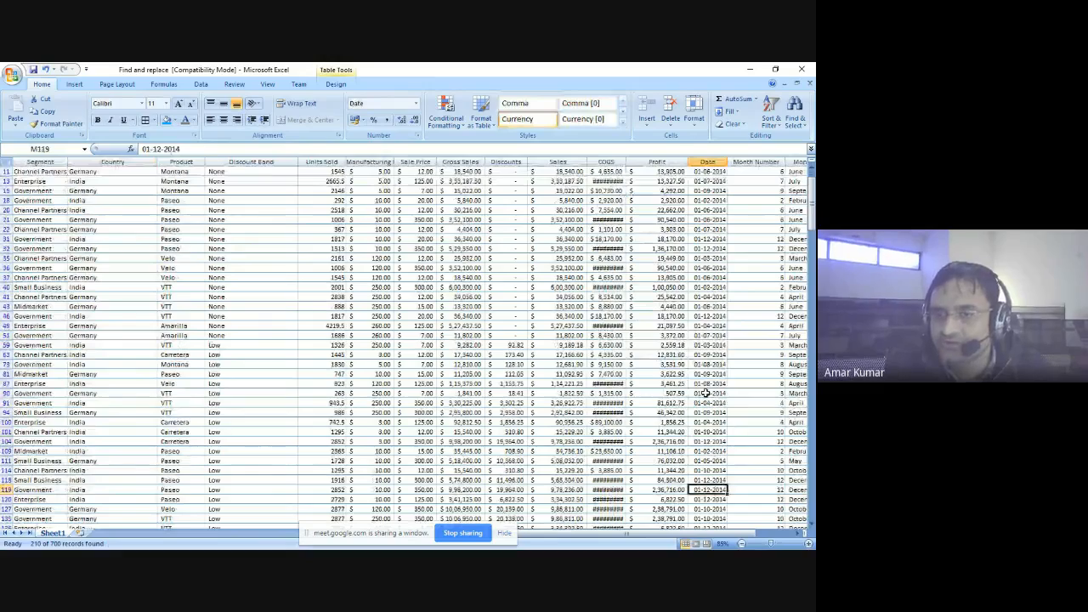
pyautogui.scroll(6, 641, 246)
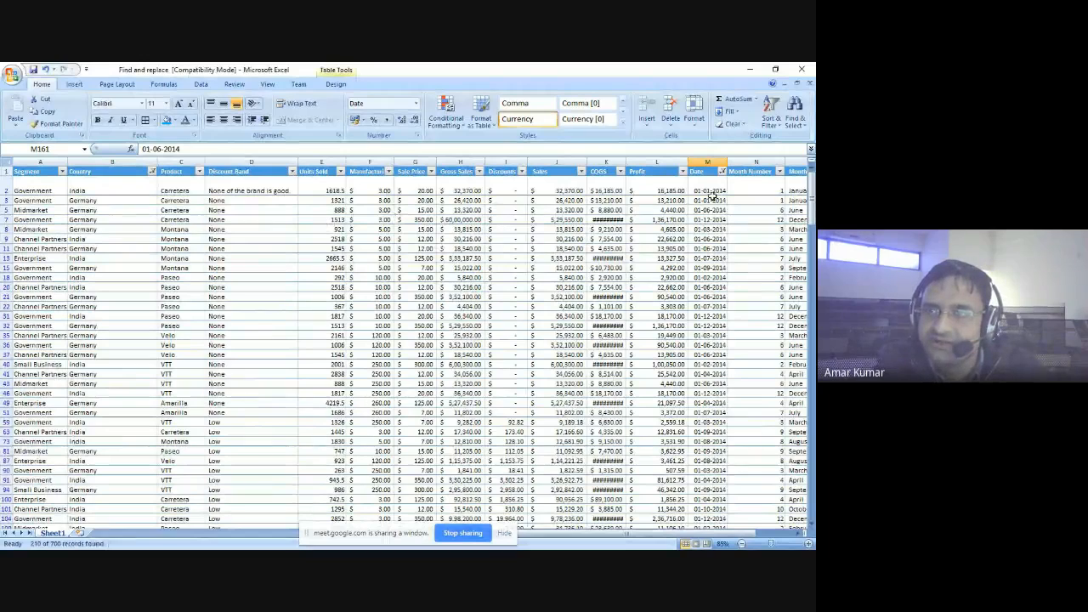
# - Open the find and select options for the filtered table
pyautogui.click(795, 124)
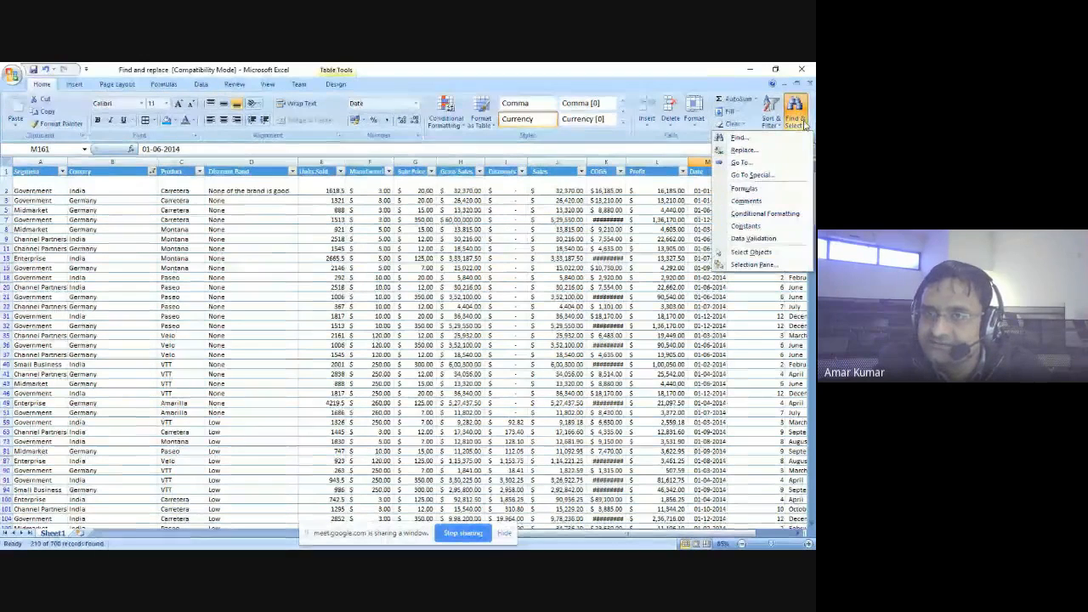